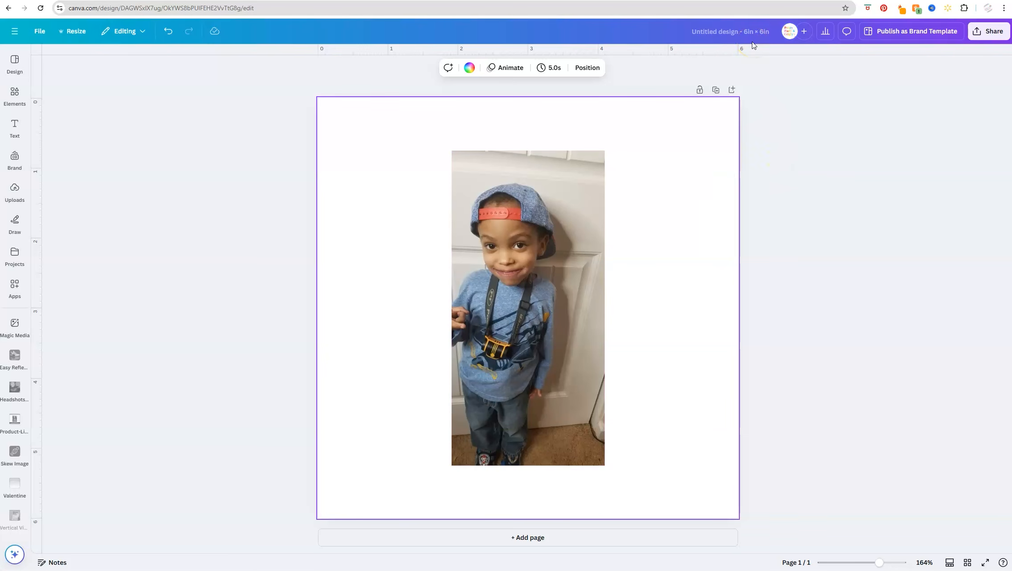
# Use Magic Grab's brush to separate the boy's head and cap from the rest of the photo.
pyautogui.moveTo(545, 265)
pyautogui.mouseDown()
pyautogui.moveTo(514, 265)
pyautogui.moveTo(559, 265)
pyautogui.moveTo(549, 274)
pyautogui.mouseUp()
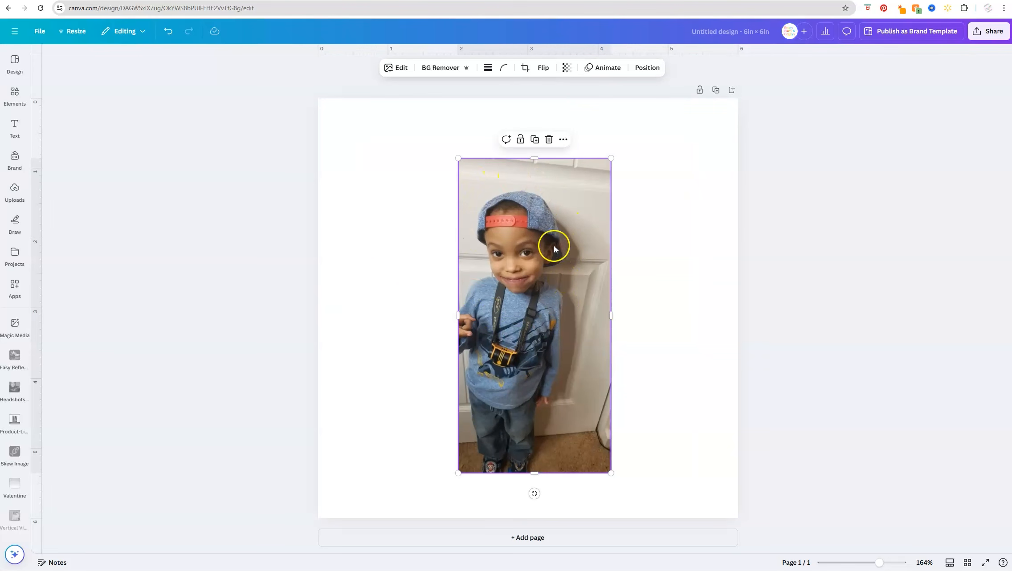
pyautogui.click(397, 70)
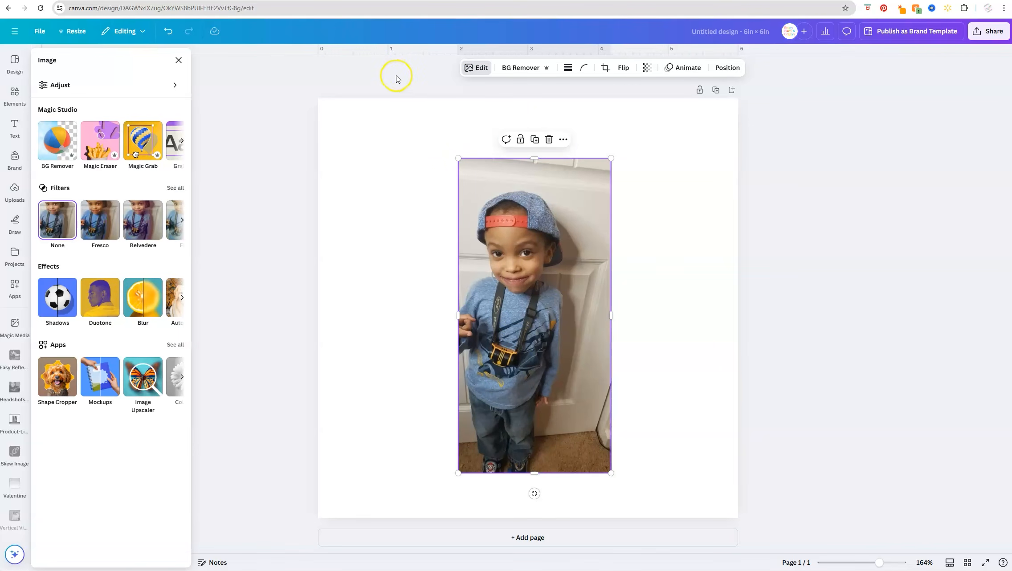
pyautogui.click(137, 145)
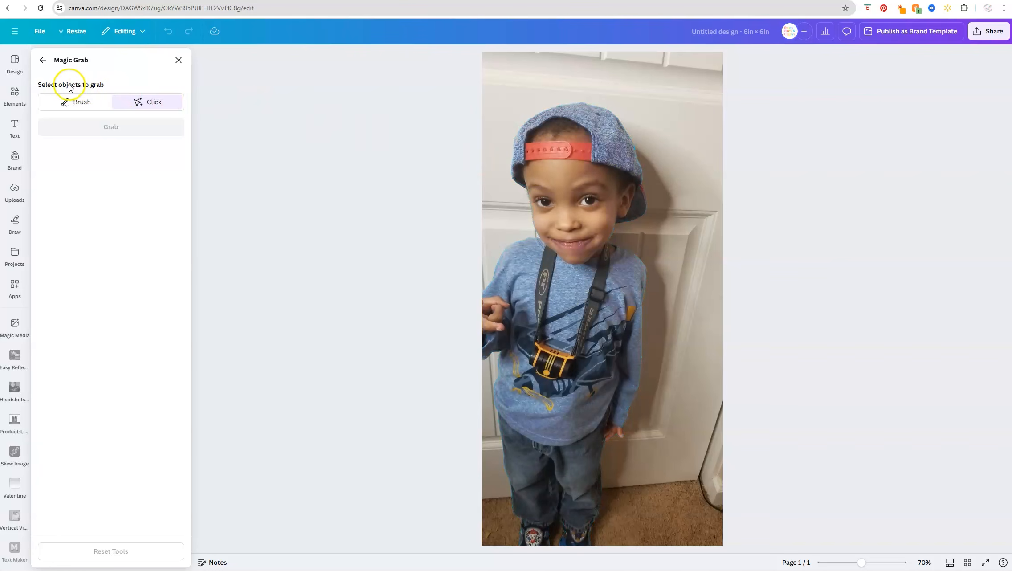
pyautogui.click(88, 98)
pyautogui.moveTo(86, 136)
pyautogui.mouseDown()
pyautogui.moveTo(43, 138)
pyautogui.moveTo(75, 142)
pyautogui.mouseUp()
pyautogui.moveTo(603, 124)
pyautogui.mouseDown()
pyautogui.moveTo(526, 156)
pyautogui.moveTo(556, 228)
pyautogui.moveTo(580, 237)
pyautogui.moveTo(574, 214)
pyautogui.moveTo(594, 127)
pyautogui.moveTo(627, 167)
pyautogui.moveTo(612, 208)
pyautogui.moveTo(594, 219)
pyautogui.moveTo(556, 215)
pyautogui.moveTo(595, 151)
pyautogui.mouseUp()
pyautogui.click(118, 160)
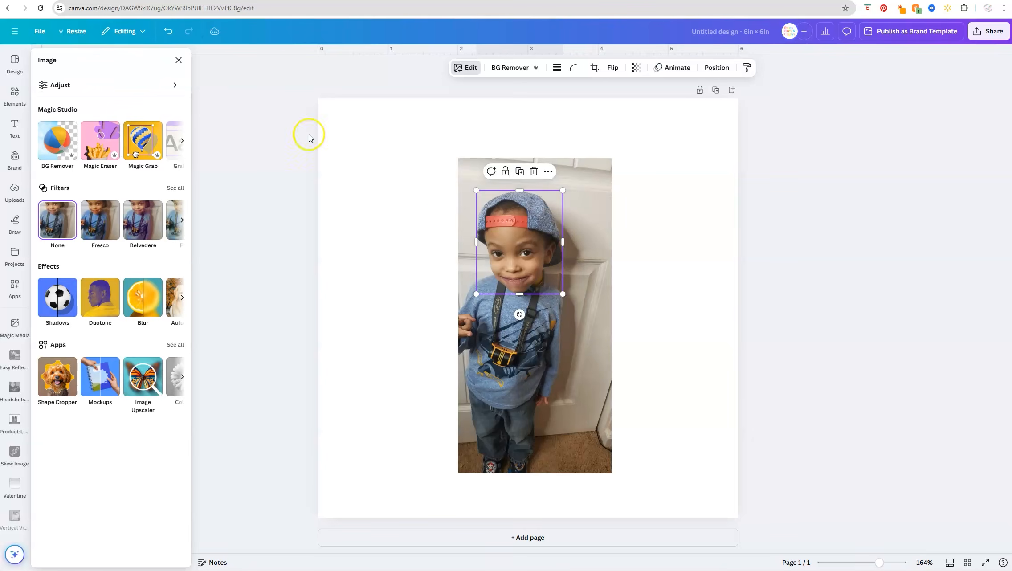
# Move the separated head off the body, delete the leftover photo, and enlarge the head to fill the page.
pyautogui.moveTo(532, 222)
pyautogui.mouseDown()
pyautogui.moveTo(514, 340)
pyautogui.moveTo(404, 318)
pyautogui.moveTo(547, 376)
pyautogui.moveTo(518, 213)
pyautogui.mouseUp()
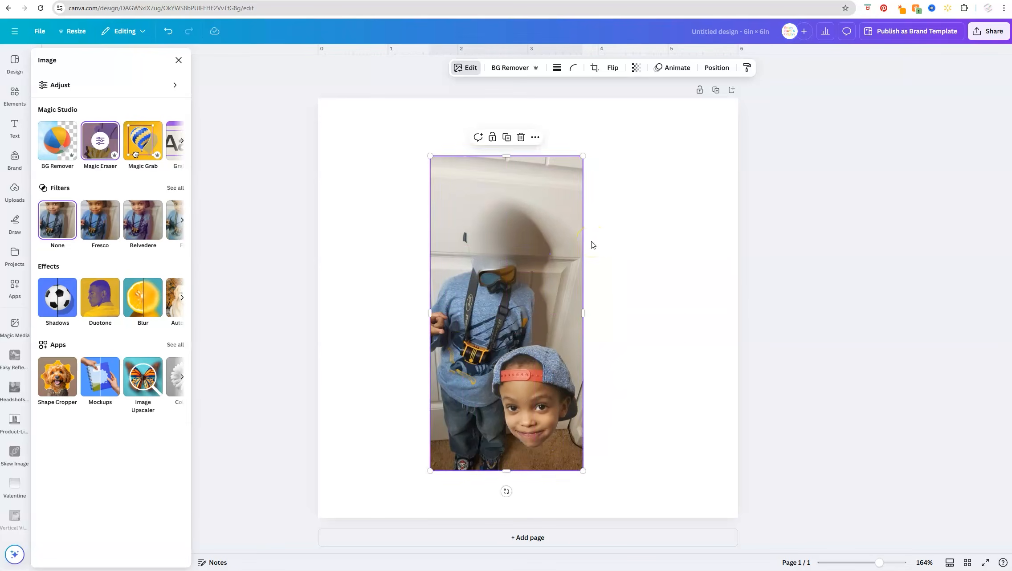
pyautogui.press('Delete')
pyautogui.moveTo(535, 397); pyautogui.dragTo(507, 288)
pyautogui.moveTo(550, 340); pyautogui.dragTo(667, 479)
pyautogui.moveTo(463, 235); pyautogui.dragTo(354, 106)
pyautogui.moveTo(666, 479); pyautogui.dragTo(686, 519)
pyautogui.moveTo(684, 105); pyautogui.dragTo(691, 98)
pyautogui.moveTo(493, 260); pyautogui.dragTo(496, 273)
pyautogui.click(267, 276)
# Title the design "Face Sticker" and set its PNG download to 2,925 × 2,925 px with a transparent background.
pyautogui.click(726, 33)
pyautogui.write('Face Sticker')
pyautogui.click(989, 31)
pyautogui.click(851, 213)
pyautogui.moveTo(862, 125); pyautogui.dragTo(895, 125)
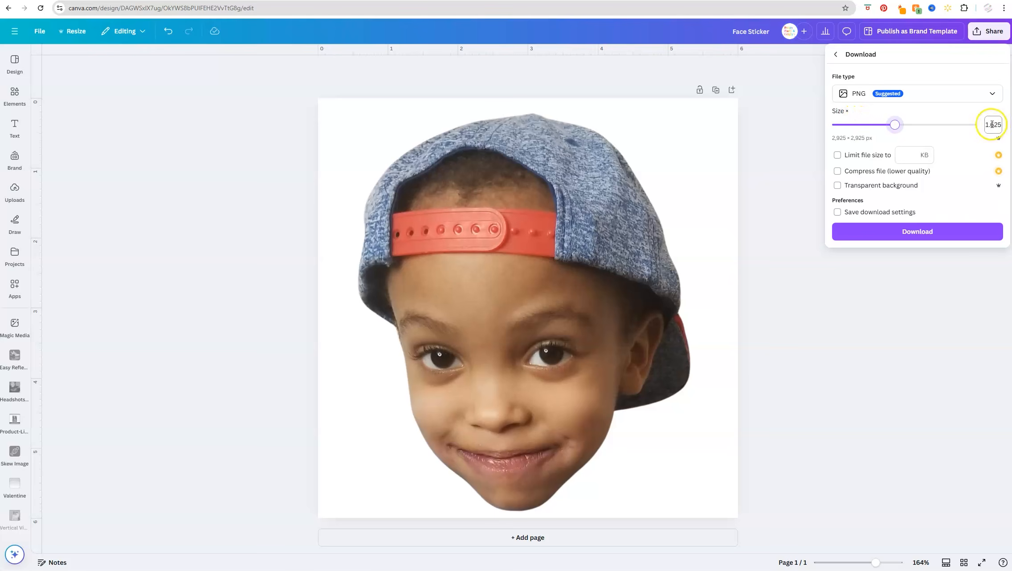
pyautogui.click(837, 186)
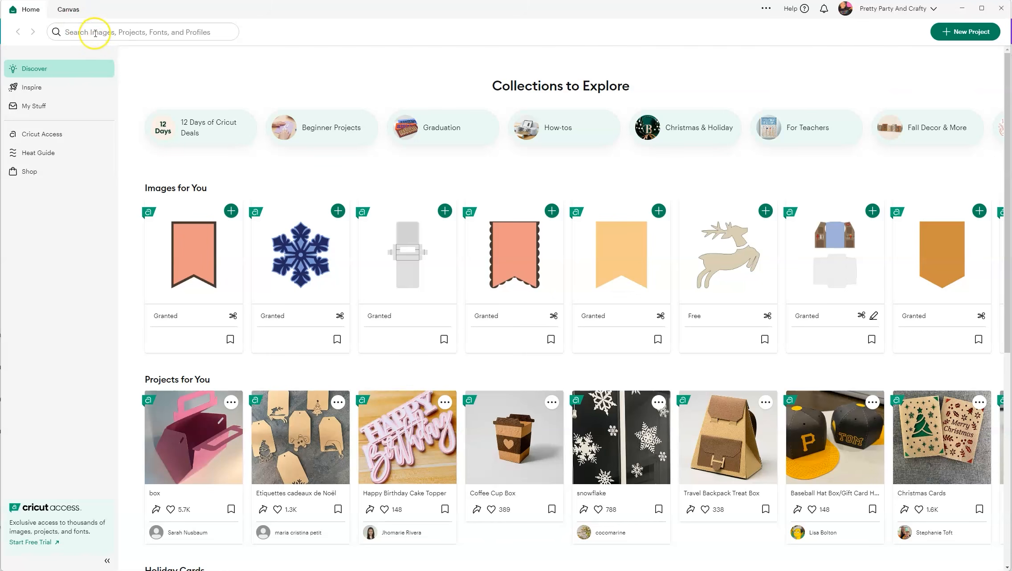
# Switch to Cricut Design Space, start a new project, and load Face Sticker.png from Downloads as an image upload.
pyautogui.click(966, 31)
pyautogui.click(14, 305)
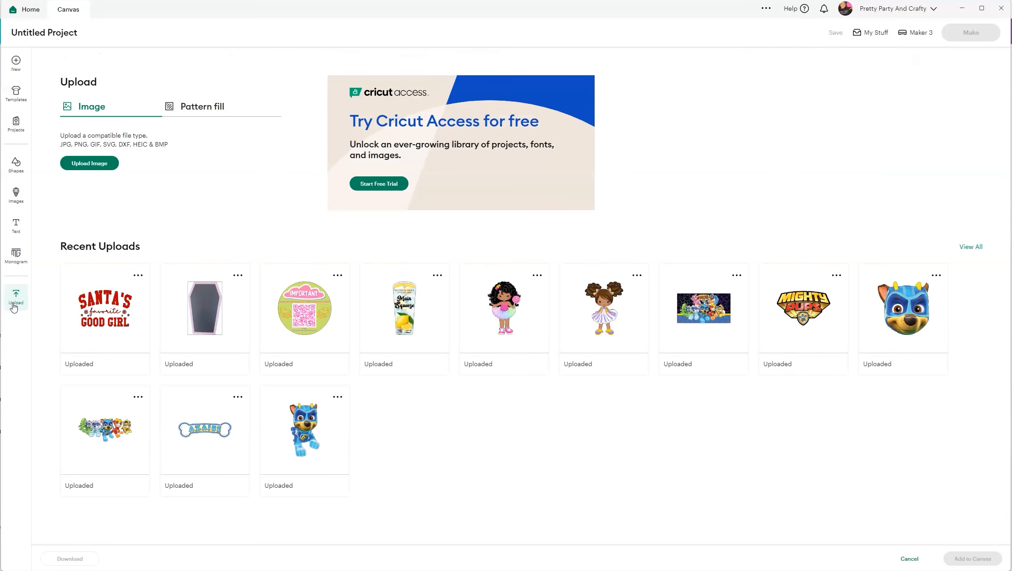
pyautogui.click(103, 165)
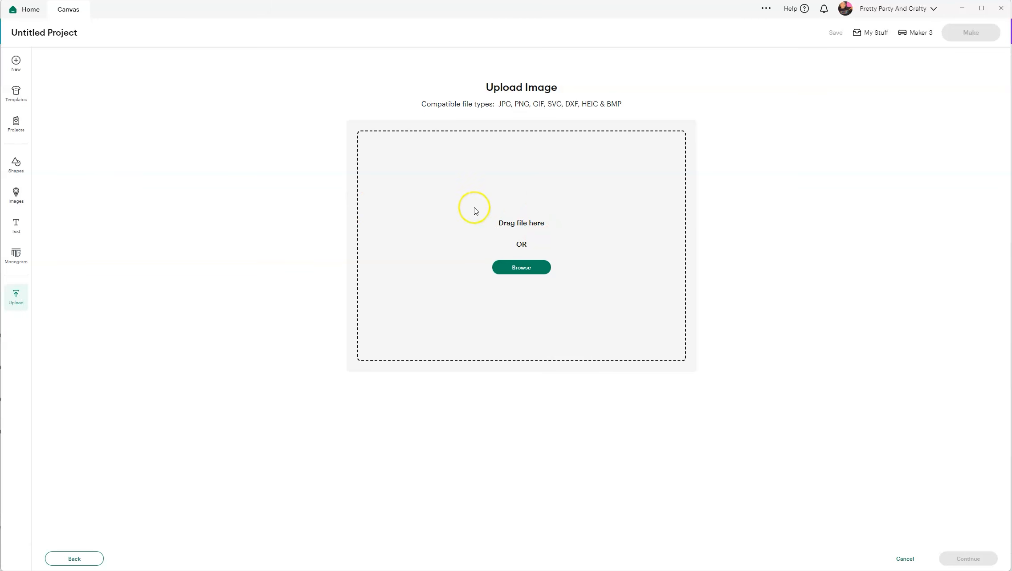
pyautogui.click(534, 267)
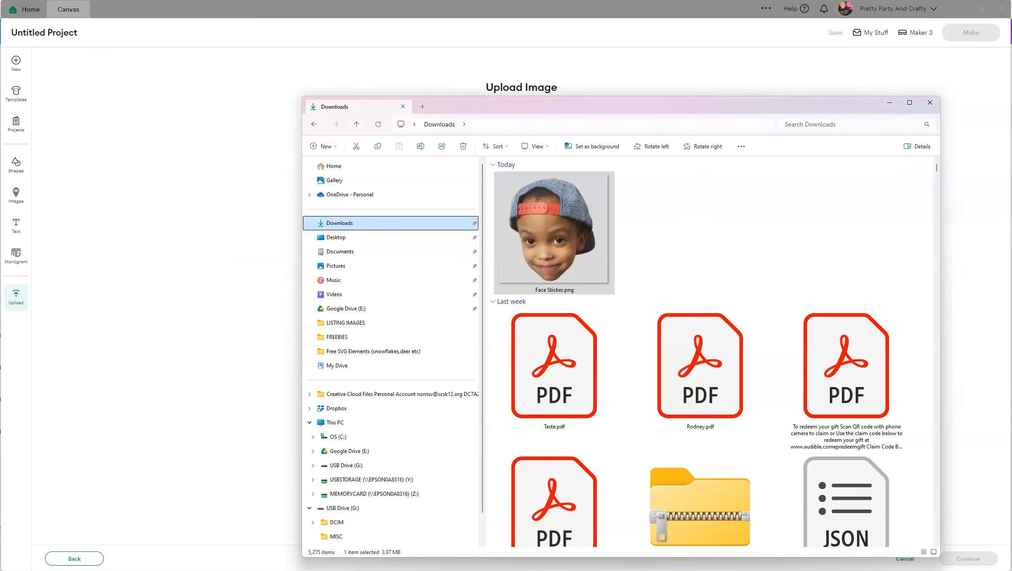
pyautogui.moveTo(605, 112); pyautogui.dragTo(849, 150)
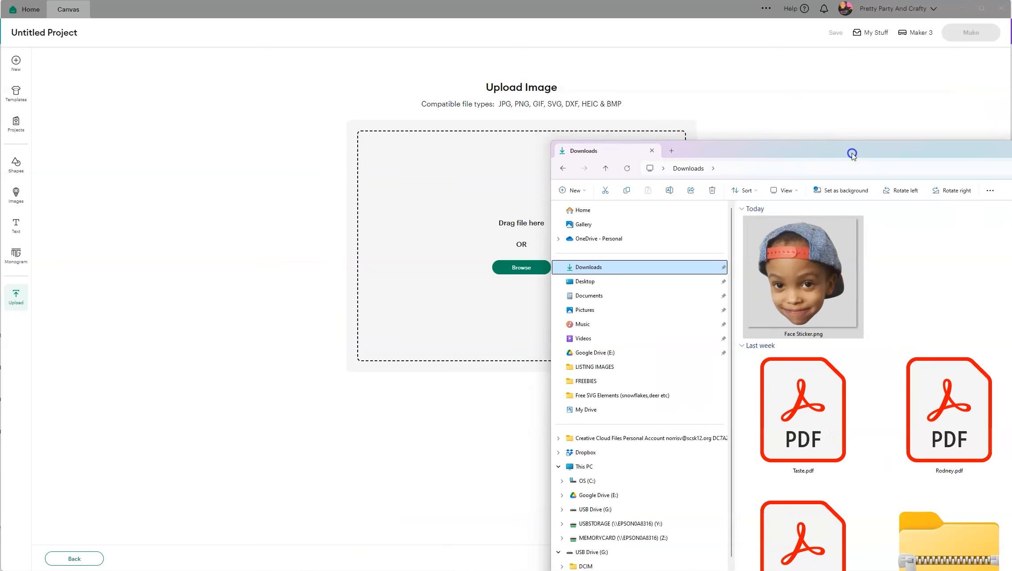
pyautogui.moveTo(833, 266); pyautogui.dragTo(463, 214)
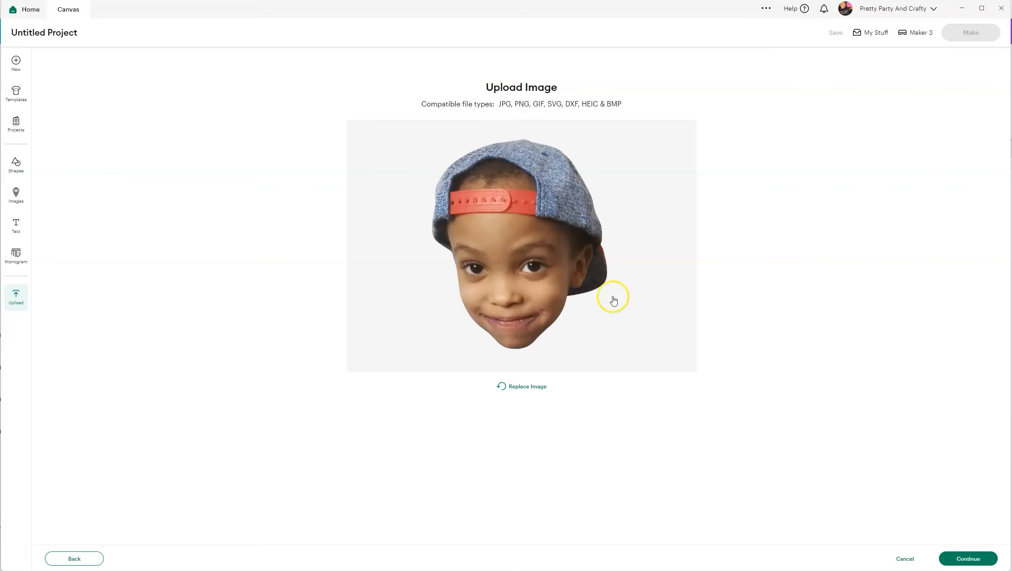
# Finish uploading Face Sticker without removing any background and place it on the canvas.
pyautogui.click(969, 561)
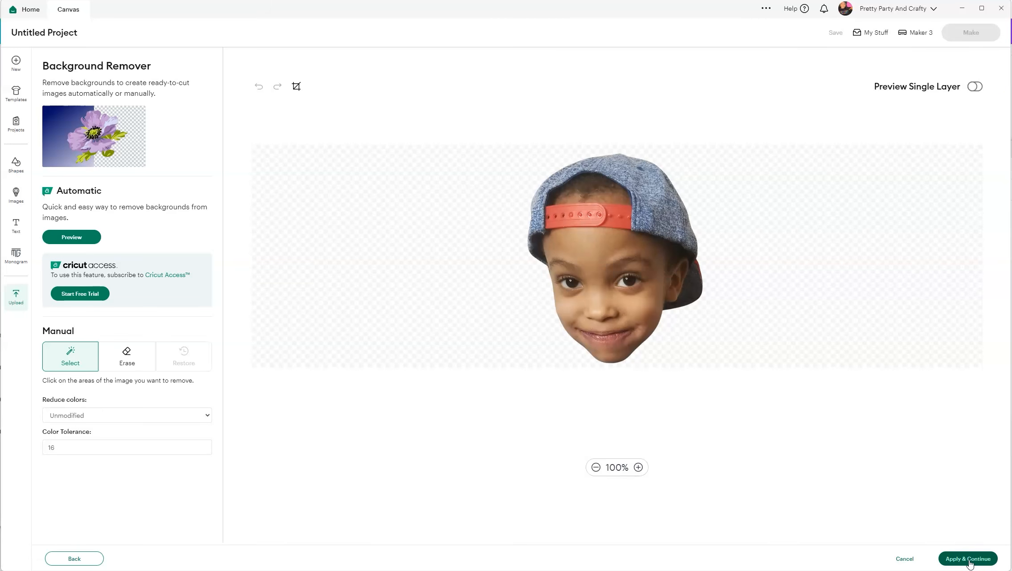
pyautogui.click(970, 560)
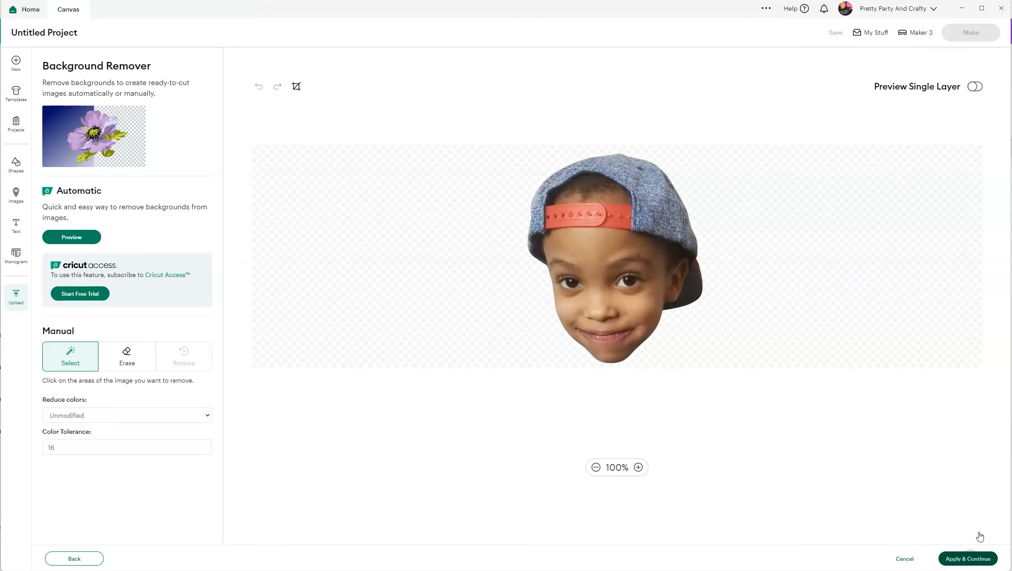
pyautogui.click(759, 275)
pyautogui.click(974, 558)
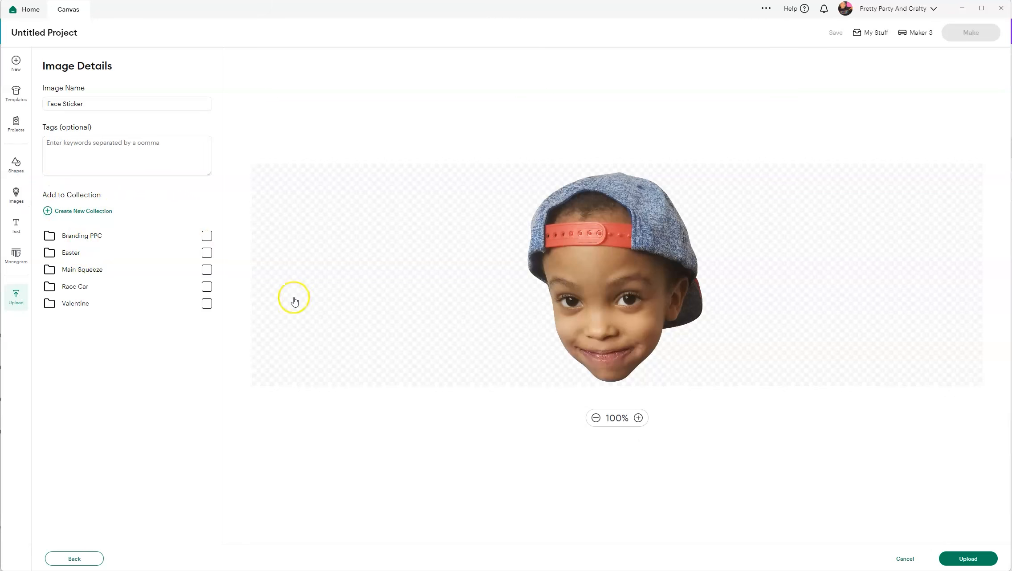
pyautogui.click(976, 557)
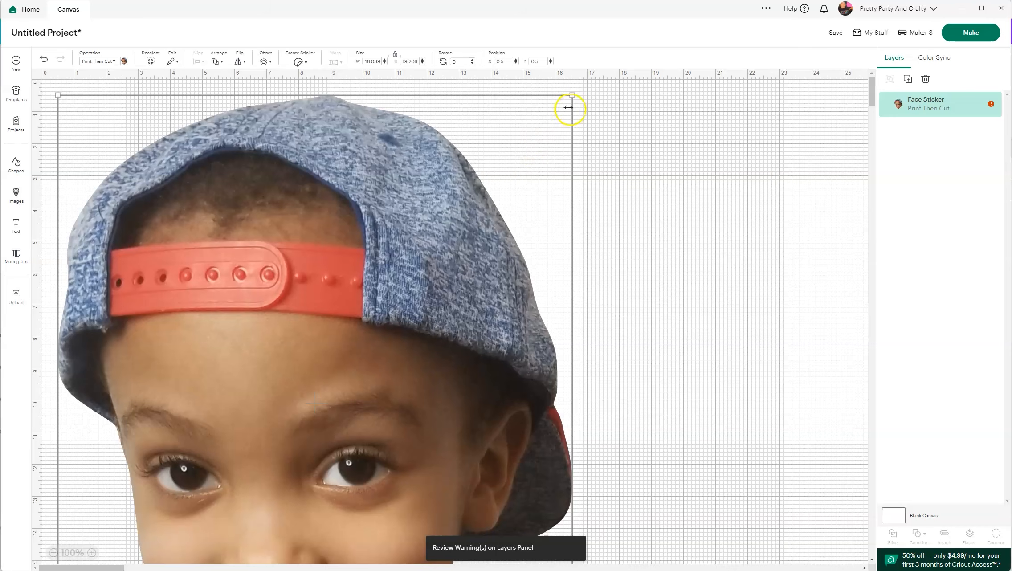
# Shrink the face image to a height of 4 in with proportions locked and reposition it on the canvas.
pyautogui.moveTo(572, 96); pyautogui.dragTo(391, 294)
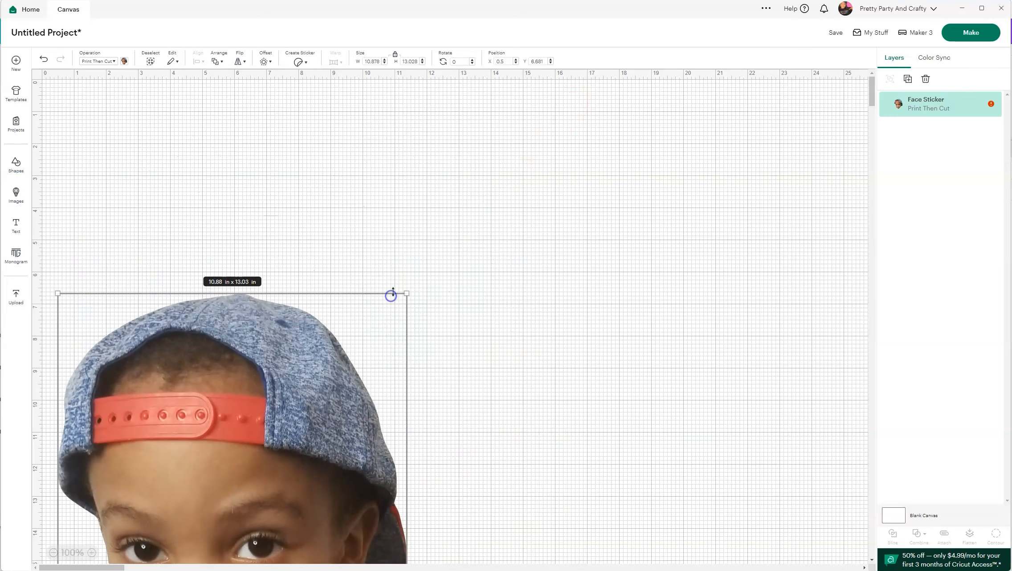
pyautogui.moveTo(276, 363); pyautogui.dragTo(380, 201)
pyautogui.moveTo(508, 127); pyautogui.dragTo(400, 263)
pyautogui.moveTo(330, 298); pyautogui.dragTo(319, 191)
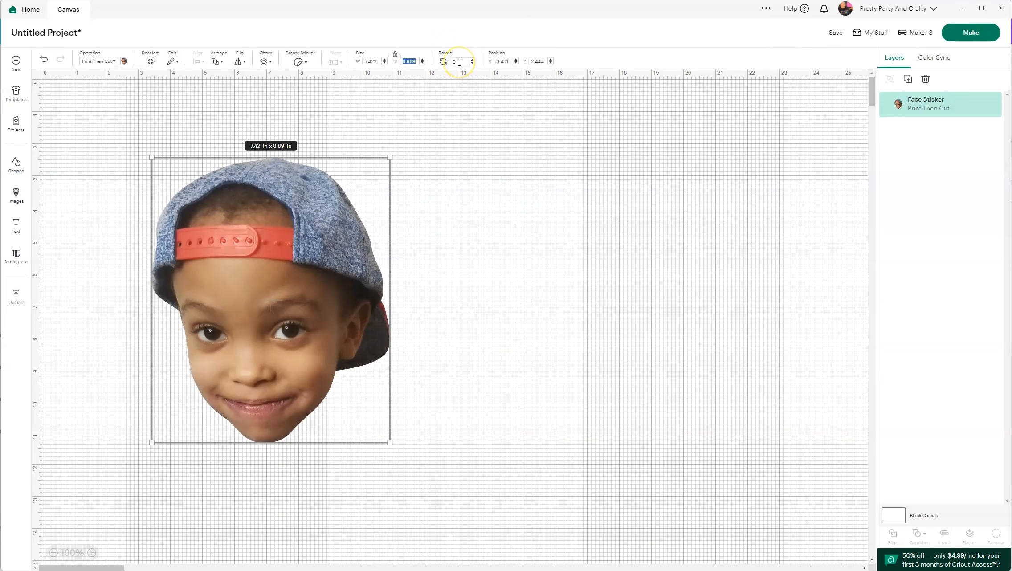
pyautogui.press('Return')
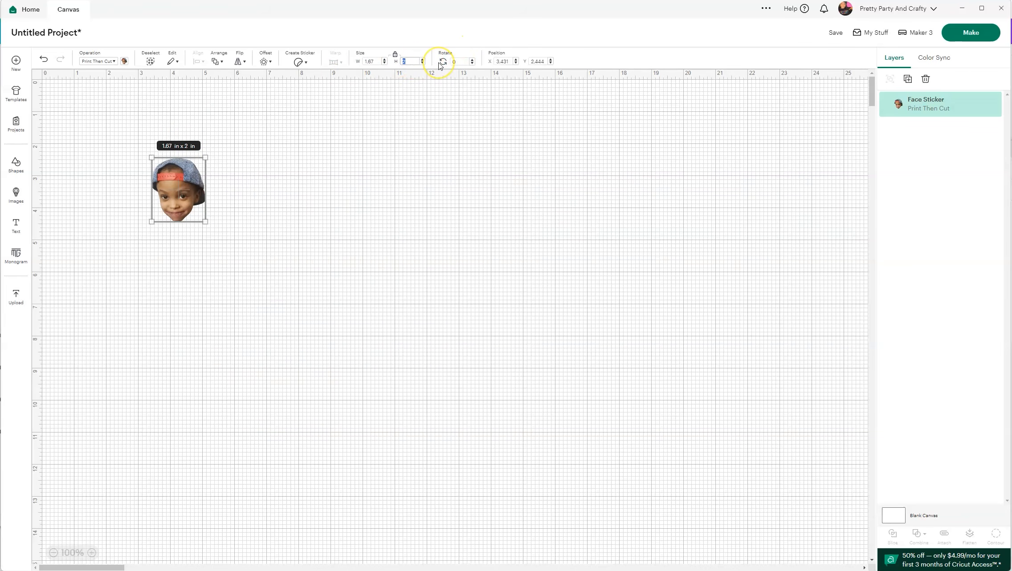
pyautogui.press('Return')
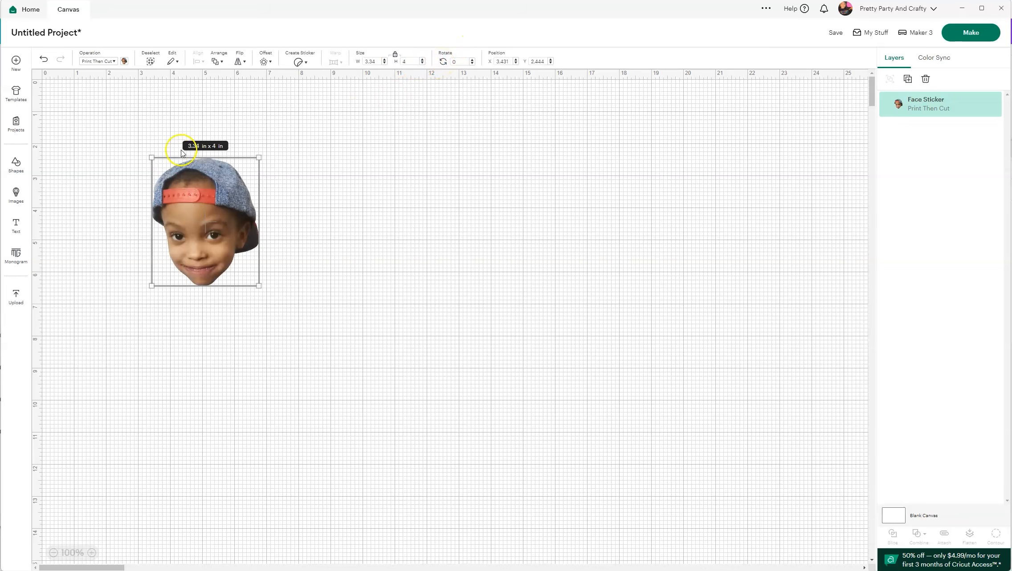
pyautogui.moveTo(200, 223); pyautogui.dragTo(267, 276)
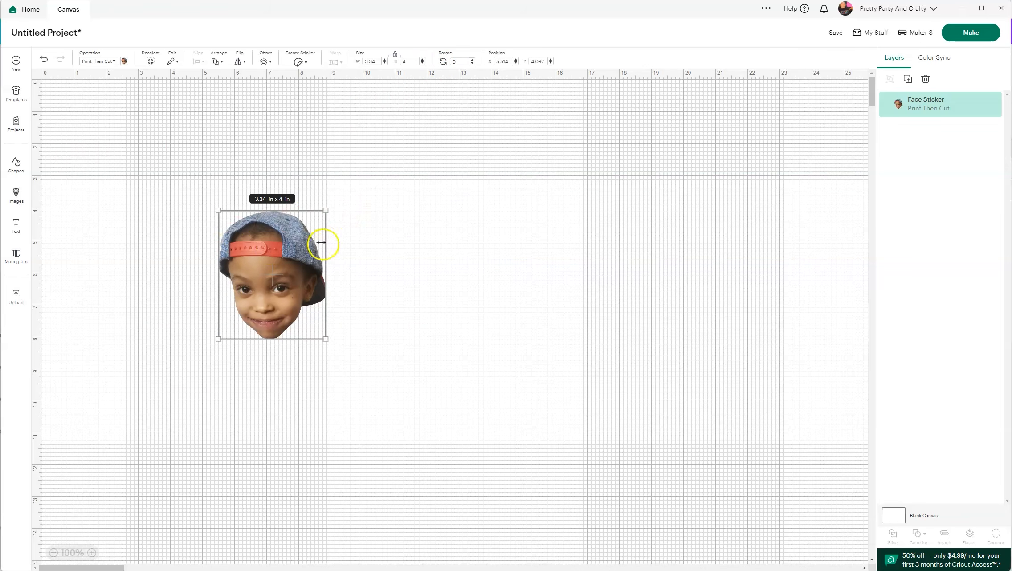
pyautogui.moveTo(320, 243); pyautogui.dragTo(310, 235)
# Add a narrow offset with rounded corners around the face and color the offset white.
pyautogui.click(266, 62)
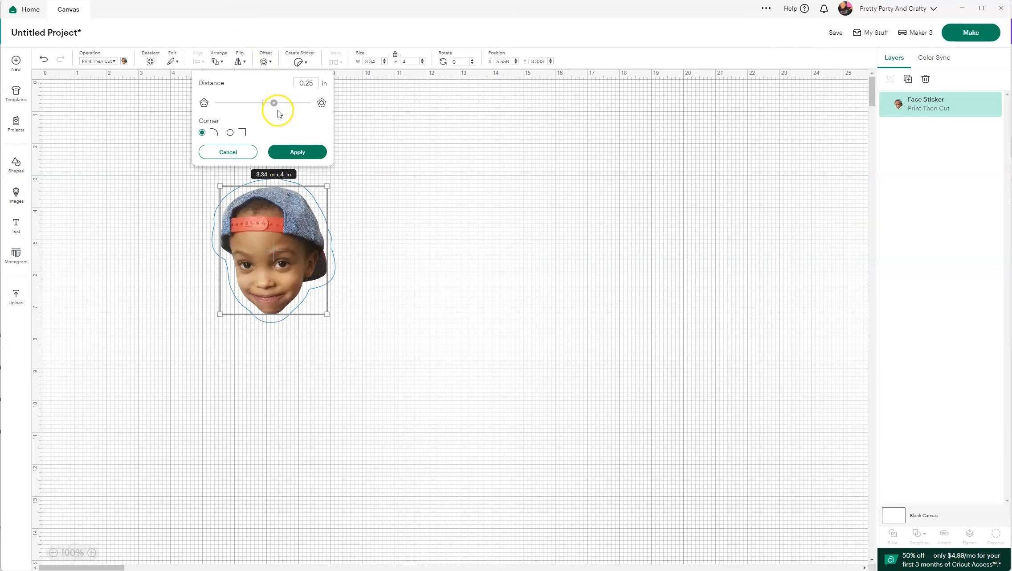
pyautogui.moveTo(273, 107); pyautogui.dragTo(268, 107)
pyautogui.click(312, 152)
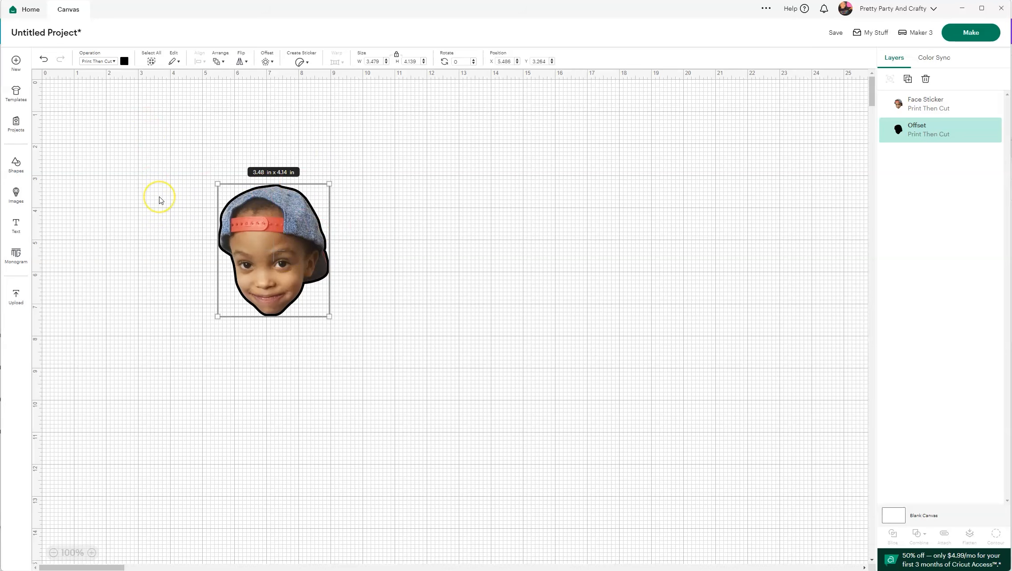
pyautogui.click(125, 62)
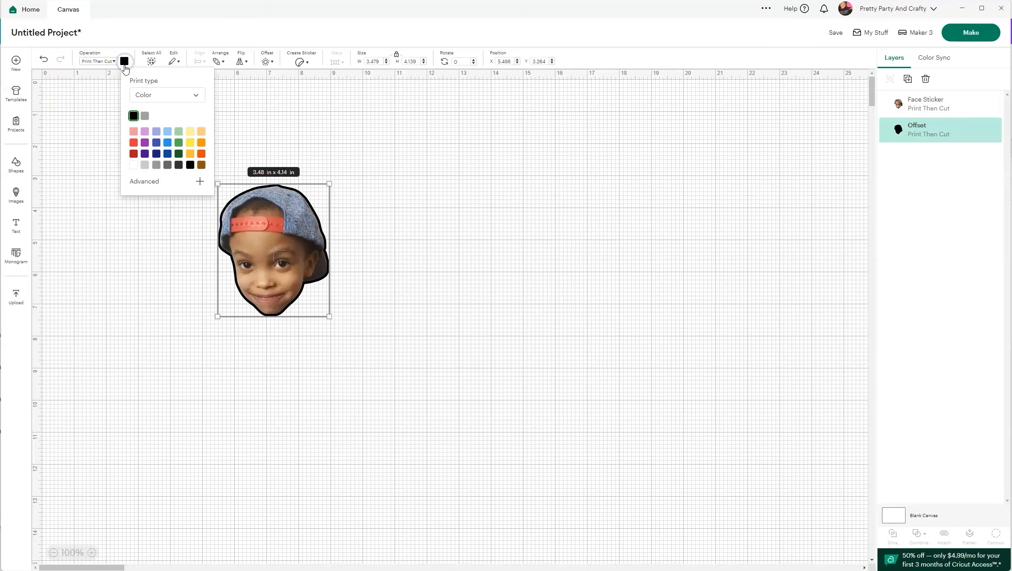
pyautogui.click(134, 165)
# Move the face off the white offset and duplicate the offset.
pyautogui.click(287, 205)
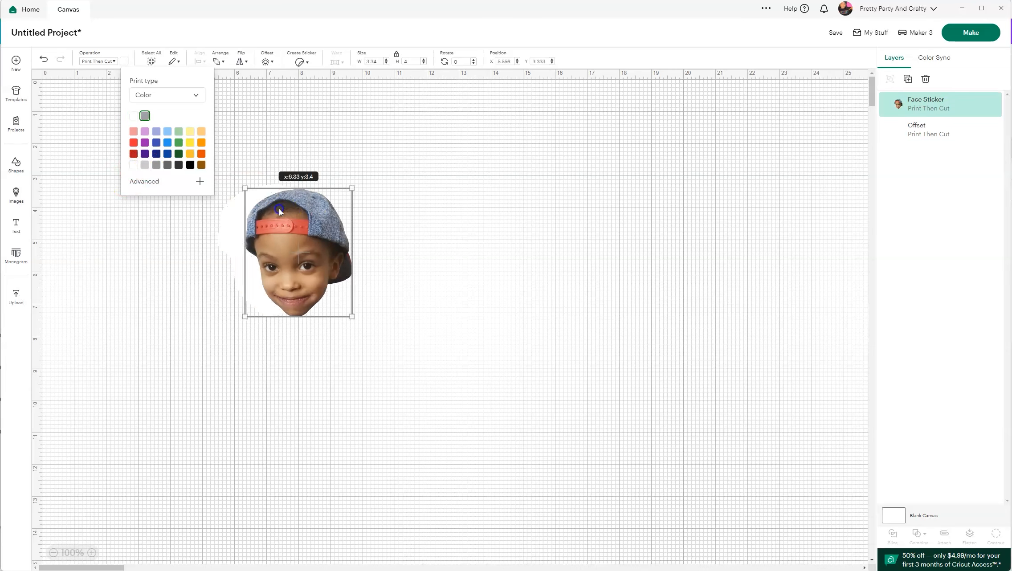
pyautogui.moveTo(279, 208); pyautogui.dragTo(382, 216)
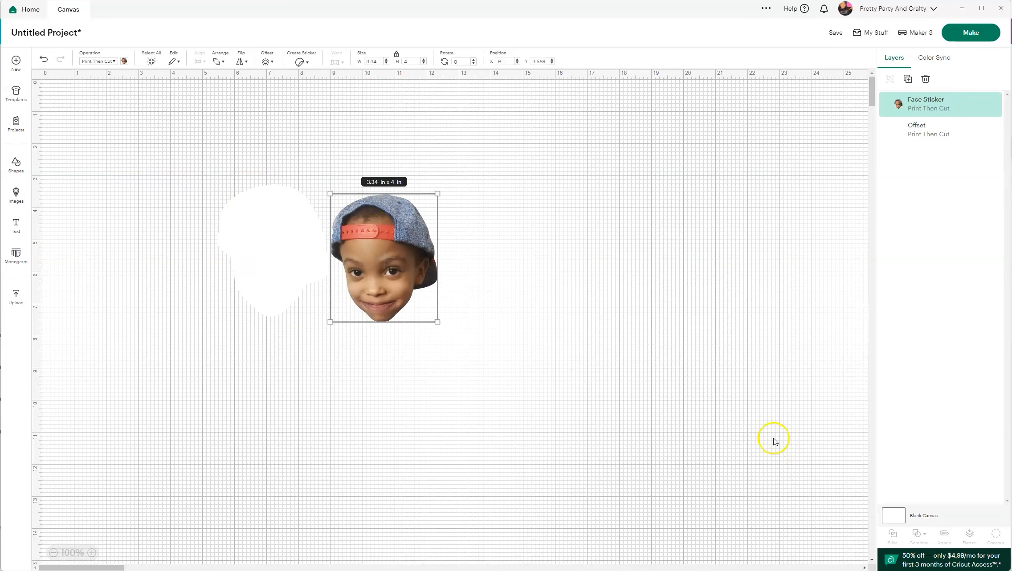
pyautogui.click(898, 522)
pyautogui.moveTo(230, 248); pyautogui.dragTo(212, 276)
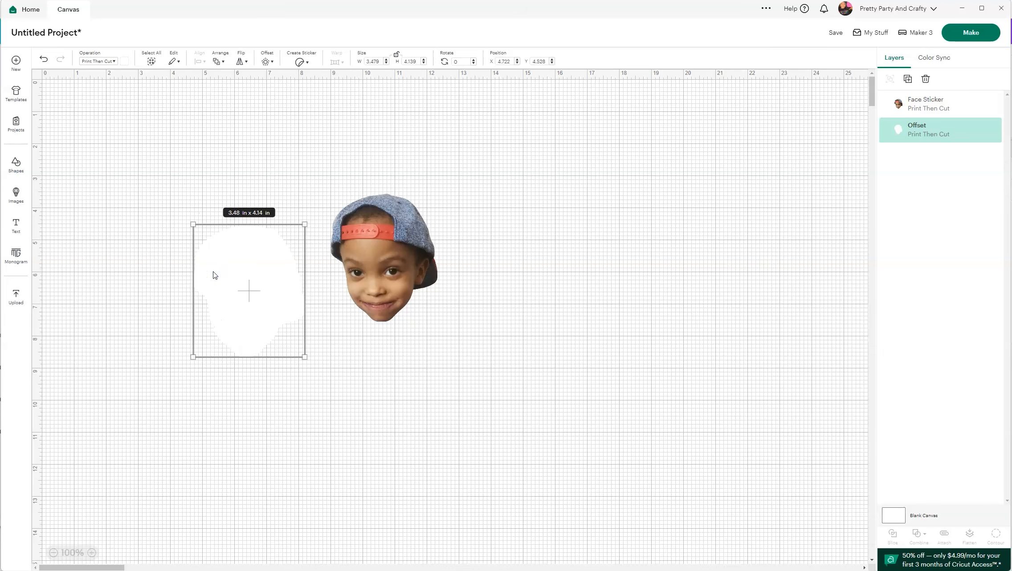
pyautogui.rightClick(214, 274)
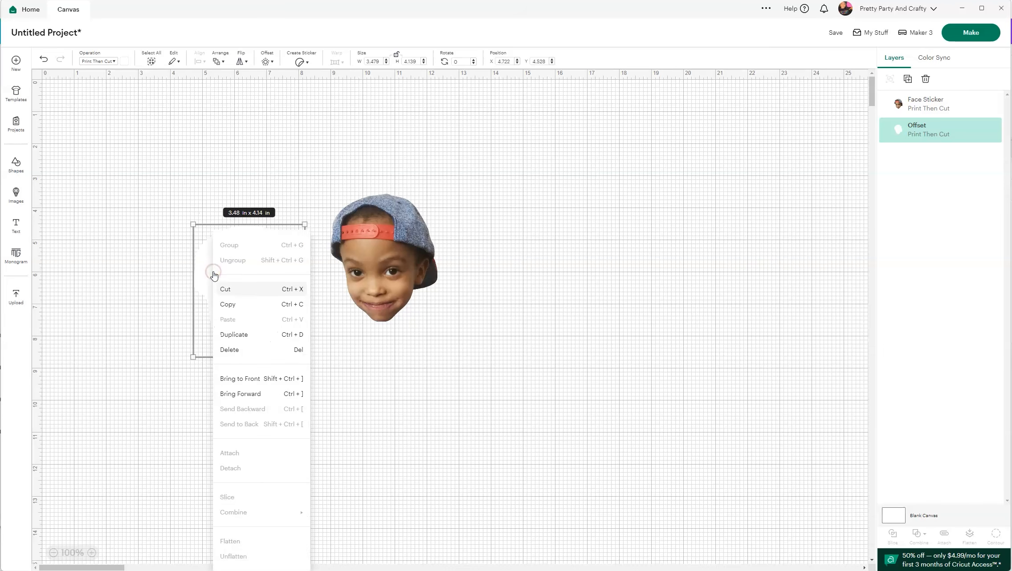
pyautogui.click(252, 333)
# Center the face and both offsets on each other, and move the Face Sticker layer above the offsets.
pyautogui.moveTo(488, 441); pyautogui.dragTo(150, 158)
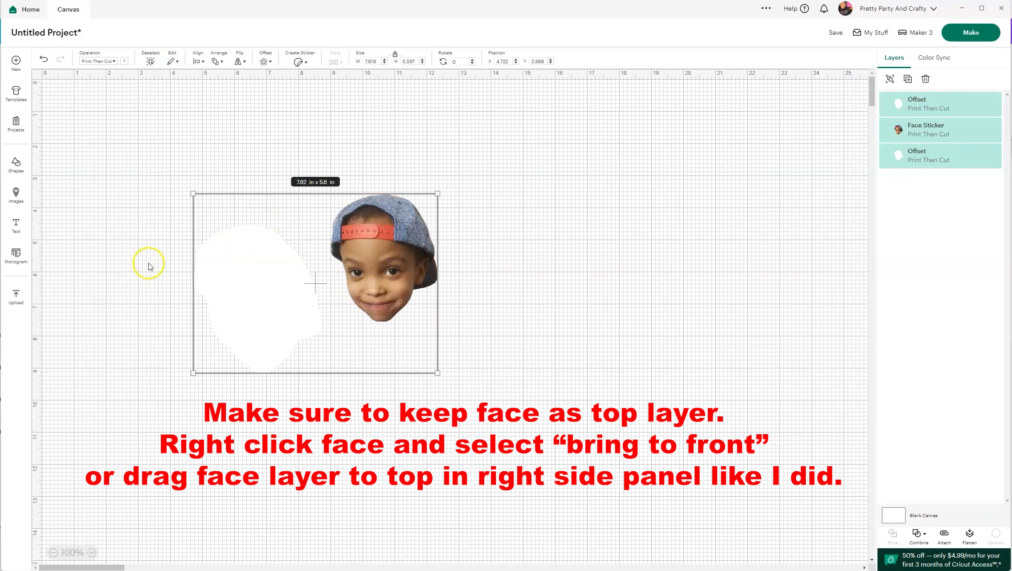
pyautogui.click(198, 62)
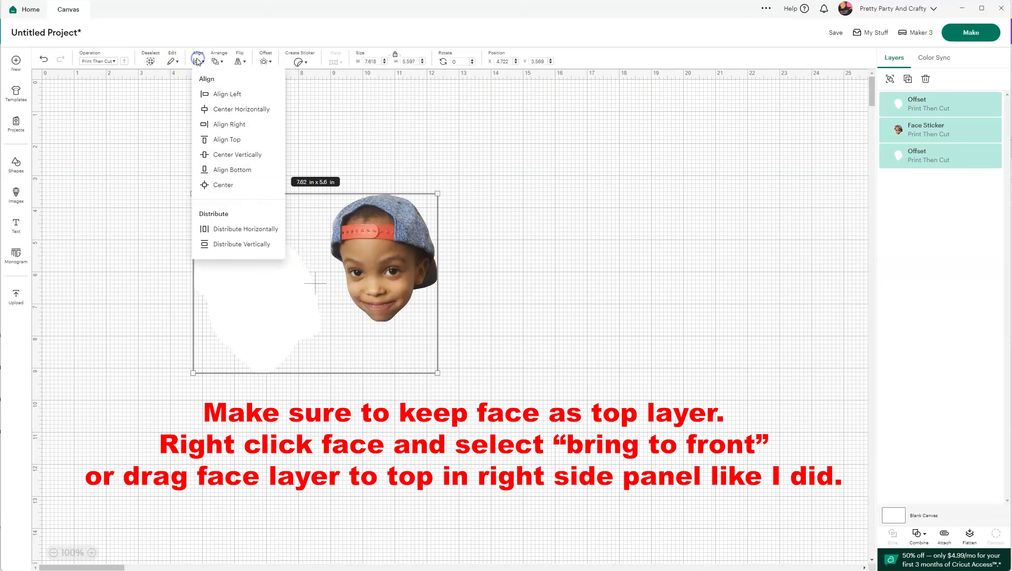
pyautogui.click(238, 186)
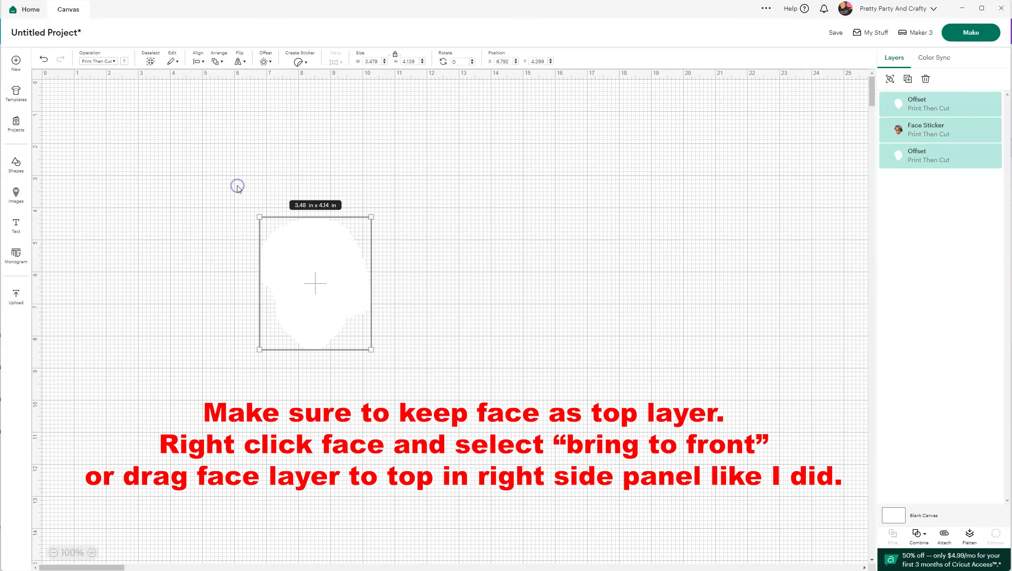
pyautogui.click(830, 289)
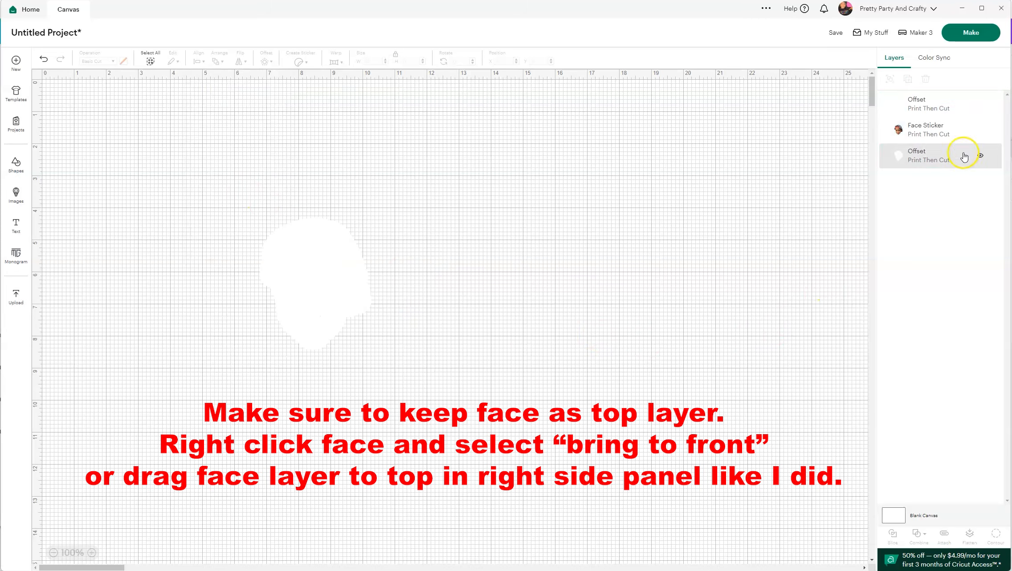
pyautogui.moveTo(949, 127); pyautogui.dragTo(899, 101)
# Attach the face and both white offsets together and reposition the attached sticker on the canvas.
pyautogui.moveTo(559, 402); pyautogui.dragTo(151, 137)
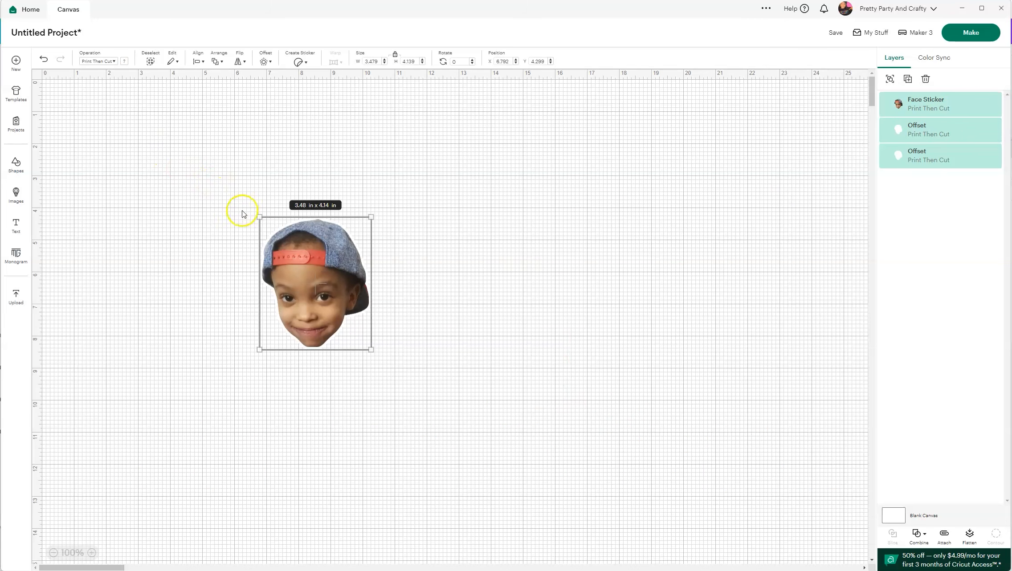
pyautogui.rightClick(286, 242)
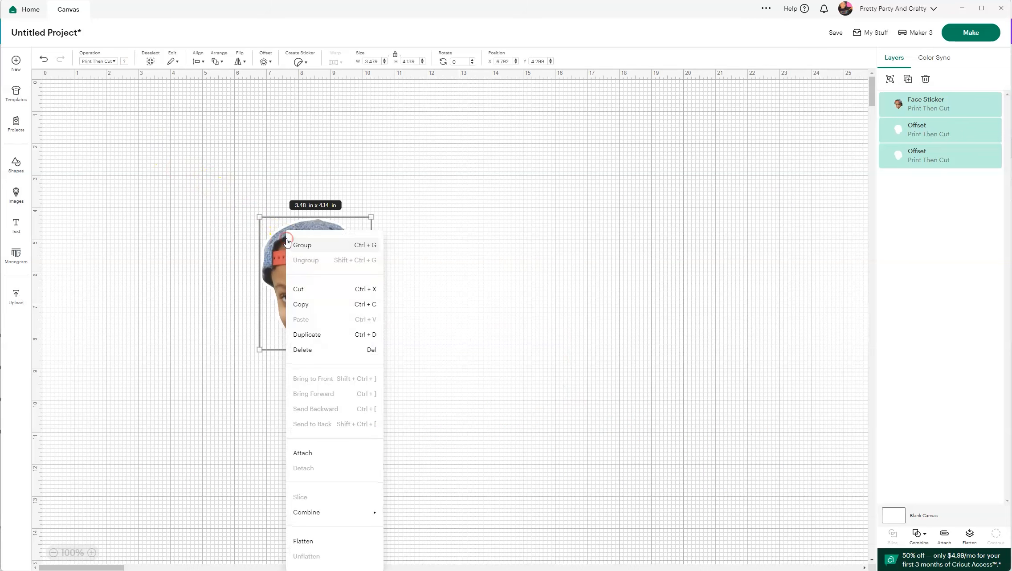
pyautogui.click(360, 453)
pyautogui.moveTo(307, 249); pyautogui.dragTo(275, 214)
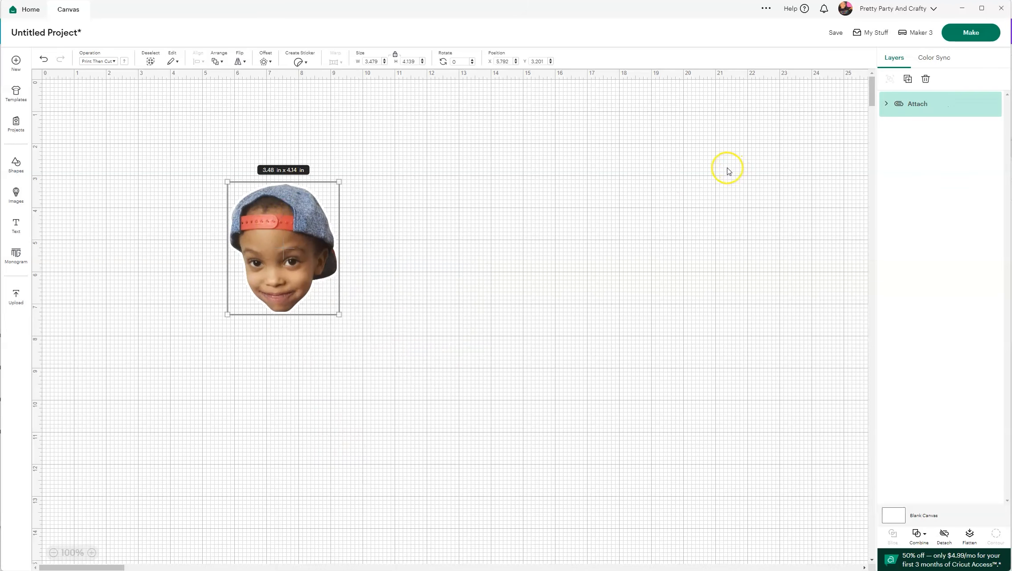
# Start making the project without saving it.
pyautogui.click(974, 31)
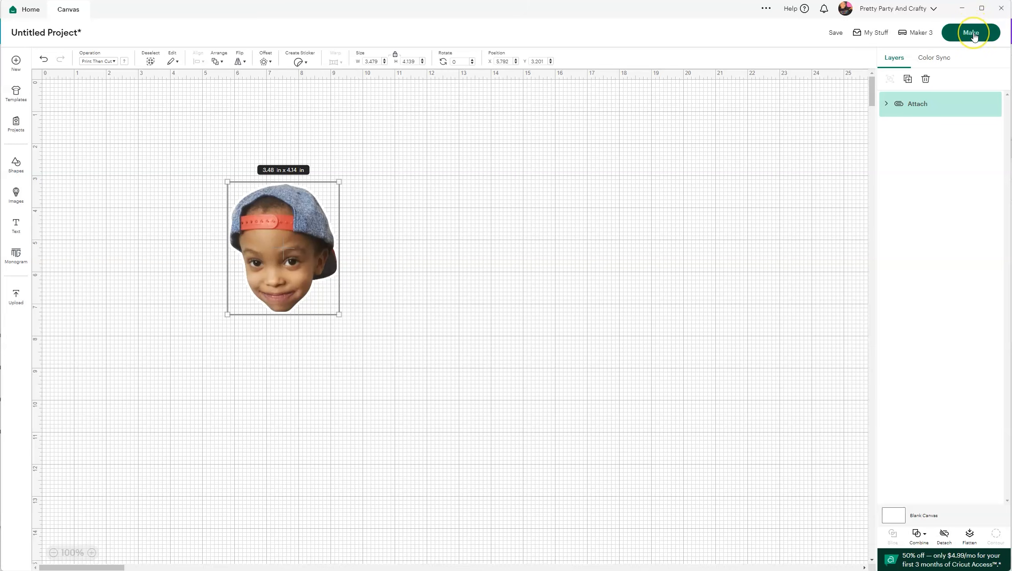
pyautogui.click(973, 34)
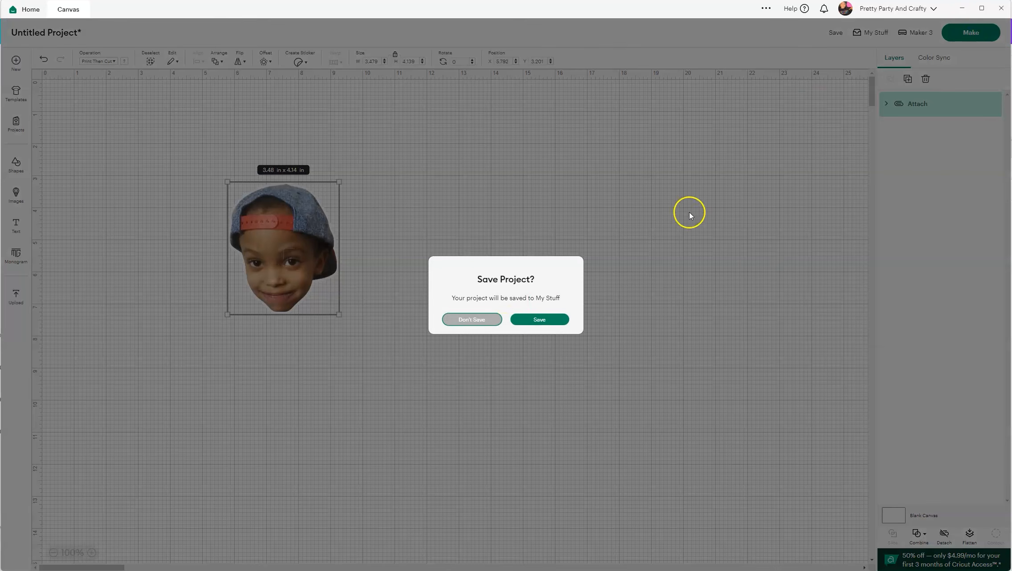
pyautogui.click(482, 327)
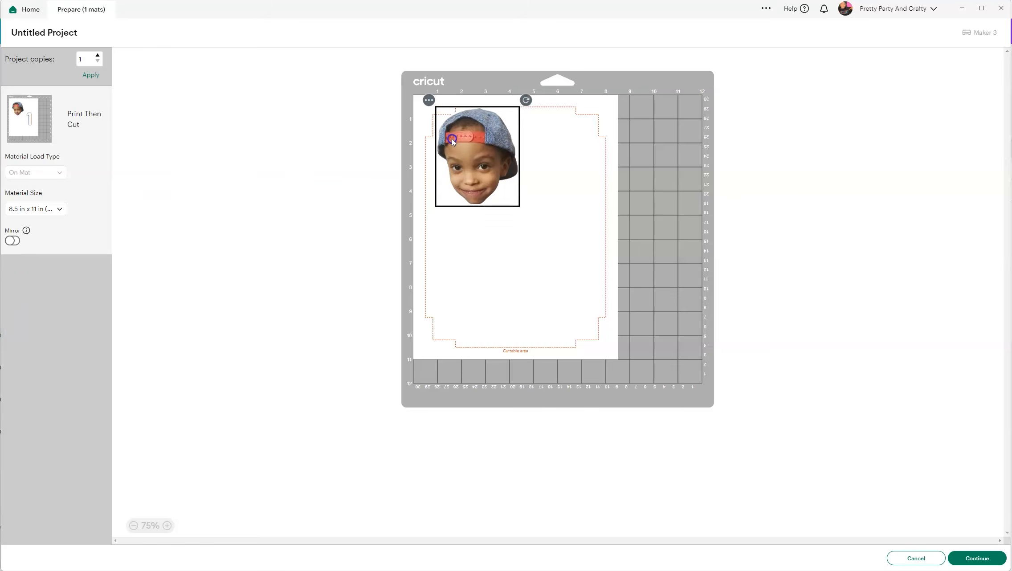
# Set the project copies to 4 and move the second face on the first mat down to the page's lower corner.
pyautogui.moveTo(452, 138)
pyautogui.mouseDown()
pyautogui.moveTo(473, 132)
pyautogui.moveTo(450, 138)
pyautogui.mouseUp()
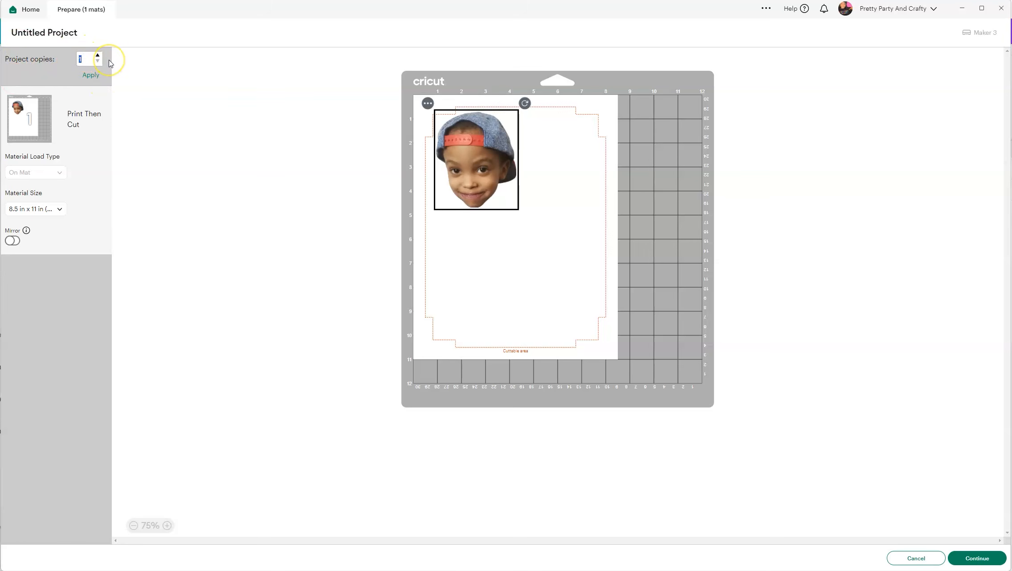
pyautogui.click(91, 75)
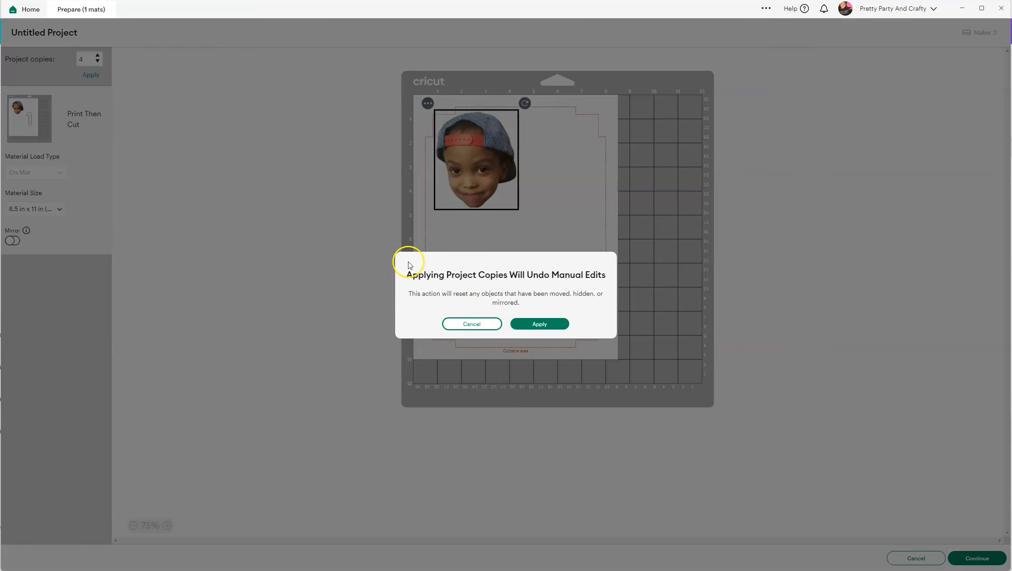
pyautogui.click(548, 322)
pyautogui.click(444, 320)
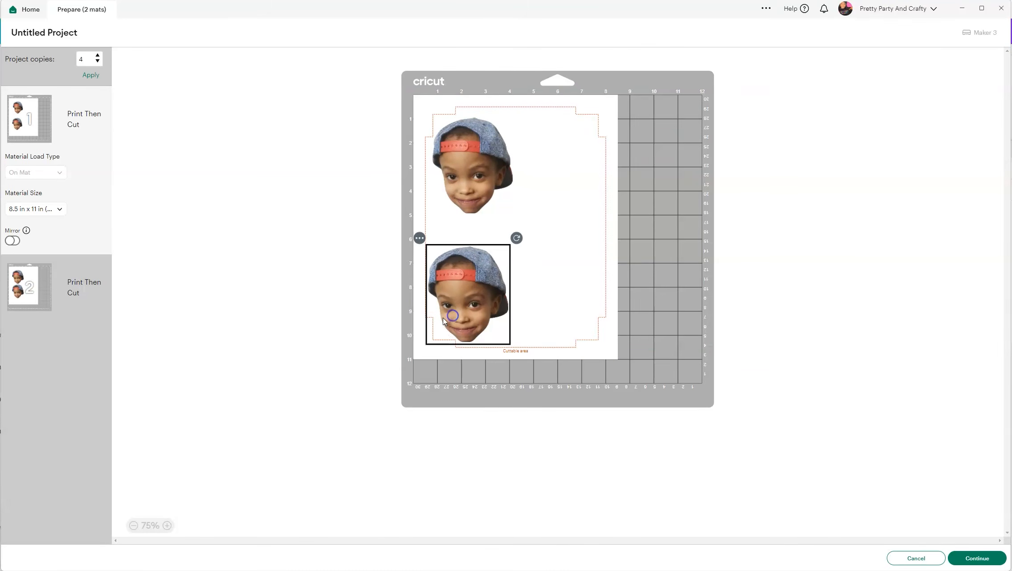
# Move both faces from the second mat onto the first mat.
pyautogui.click(44, 292)
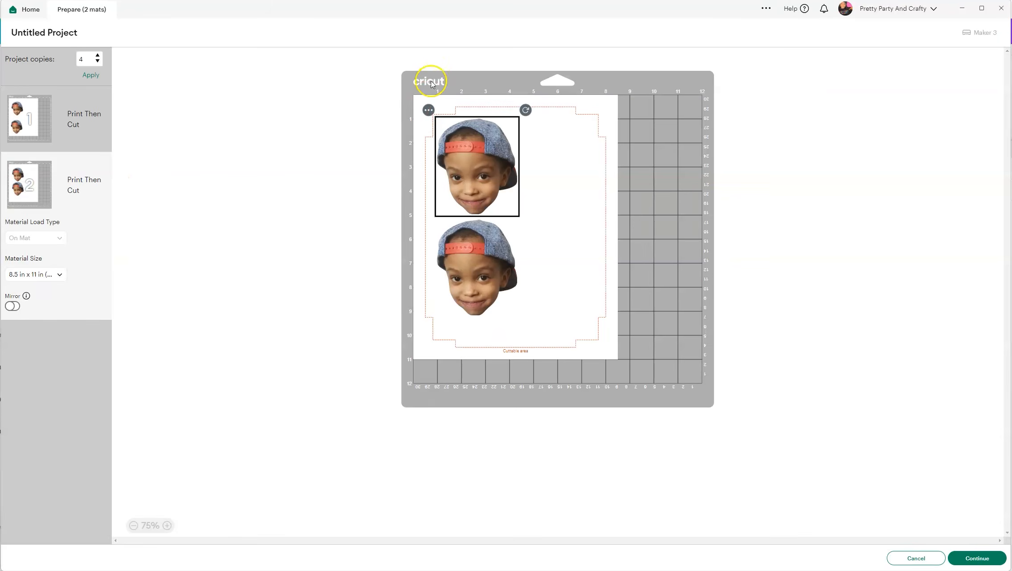
pyautogui.moveTo(597, 346); pyautogui.dragTo(323, 57)
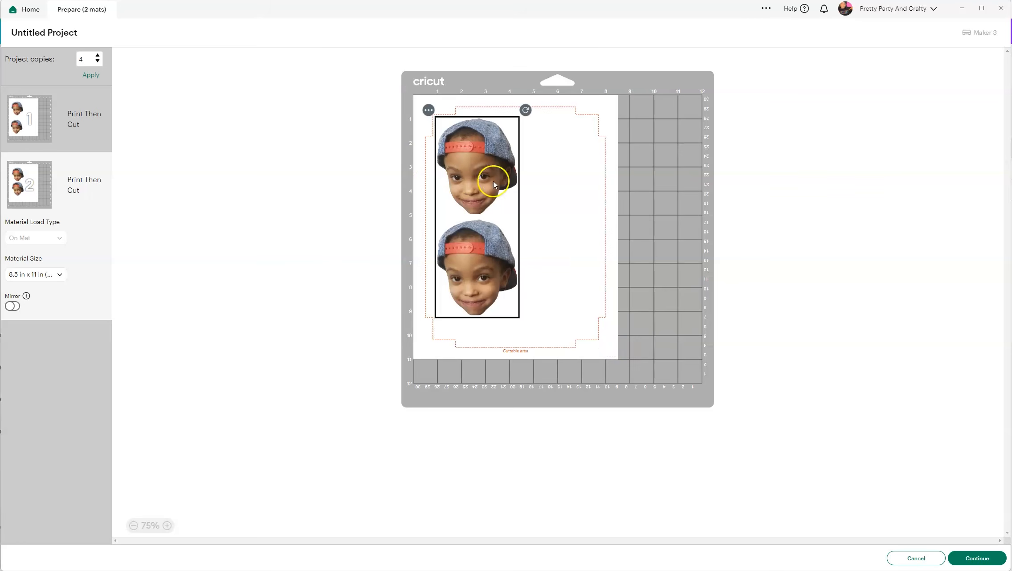
pyautogui.click(430, 110)
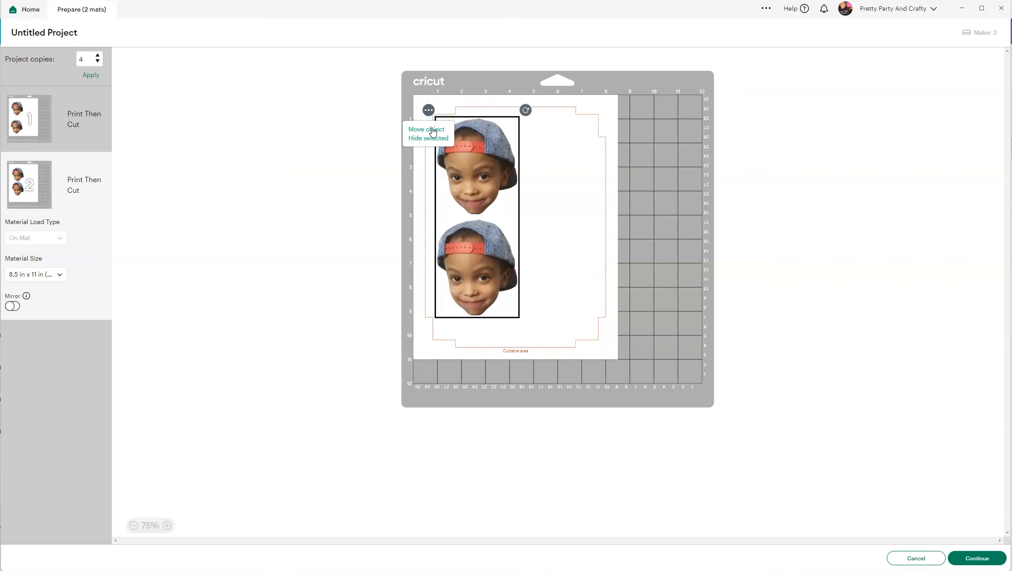
pyautogui.click(428, 130)
pyautogui.click(389, 127)
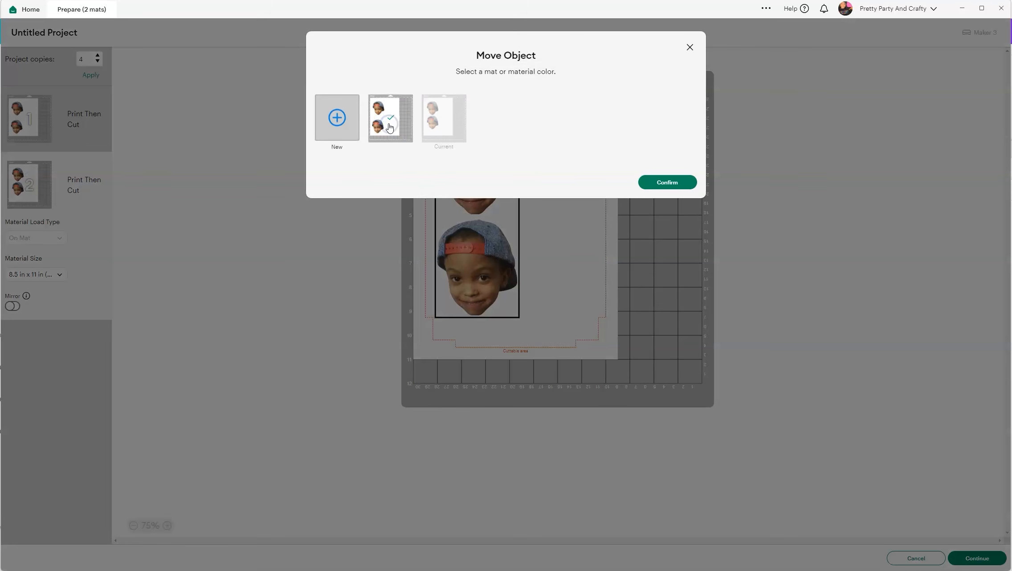
pyautogui.click(675, 183)
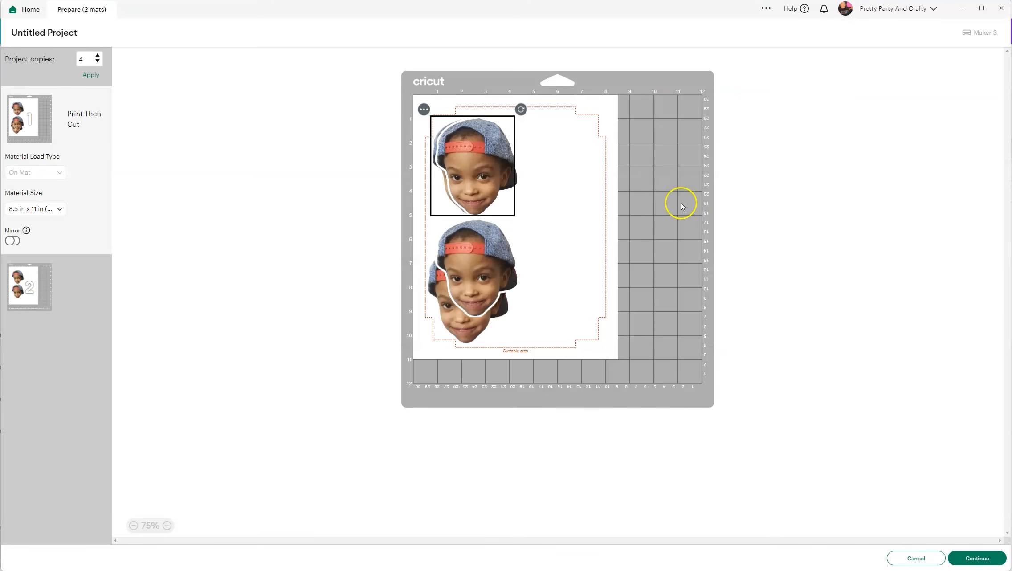
# Separate the overlapping faces on the first mat and arrange all four in a two-by-two layout within the page.
pyautogui.moveTo(472, 173); pyautogui.dragTo(596, 165)
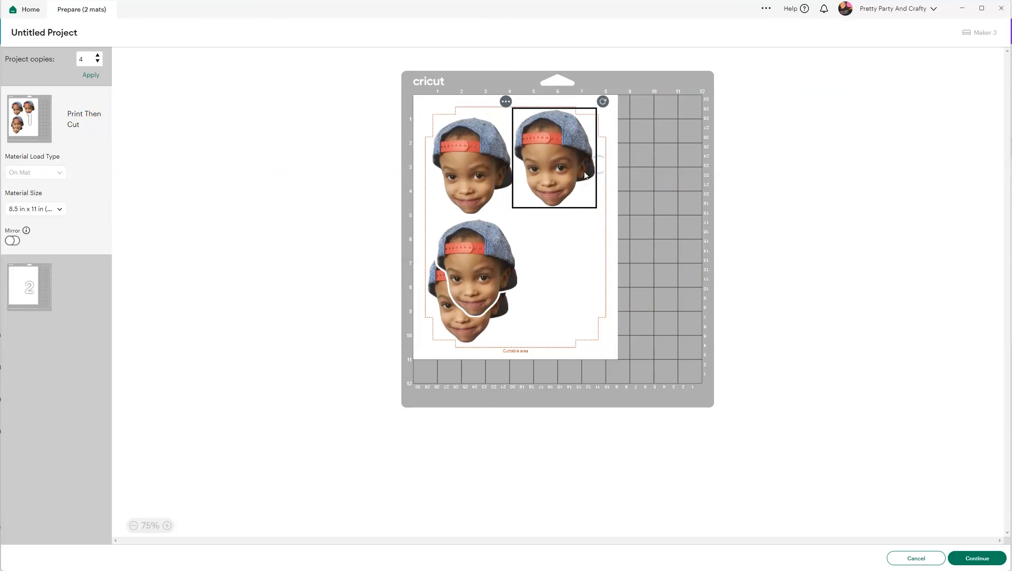
pyautogui.moveTo(585, 176); pyautogui.dragTo(595, 175)
pyautogui.moveTo(508, 226); pyautogui.dragTo(579, 300)
pyautogui.click(385, 216)
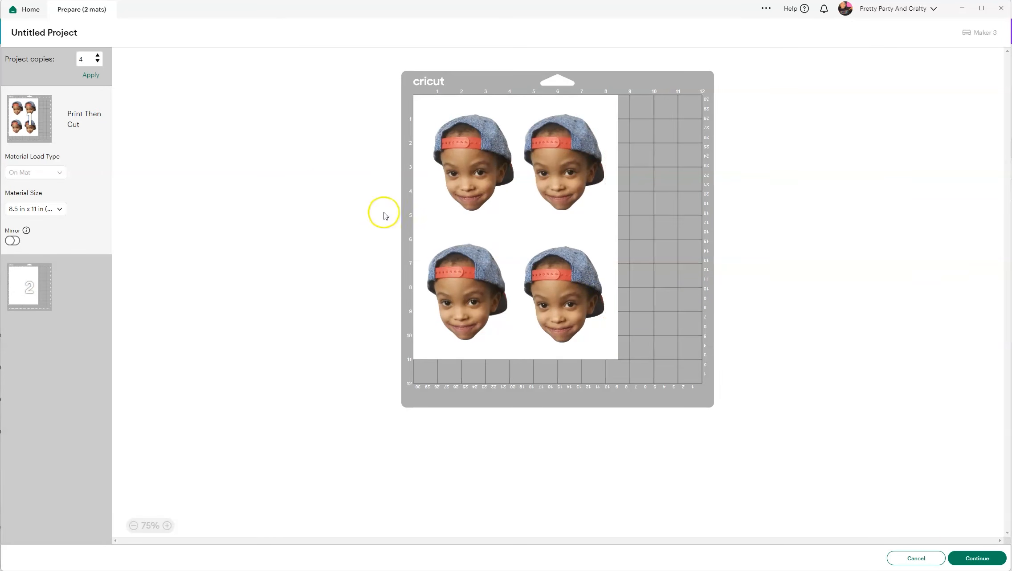
# Continue from the mat preview and connect the Maker 3 : F25C Bluetooth machine.
pyautogui.click(977, 558)
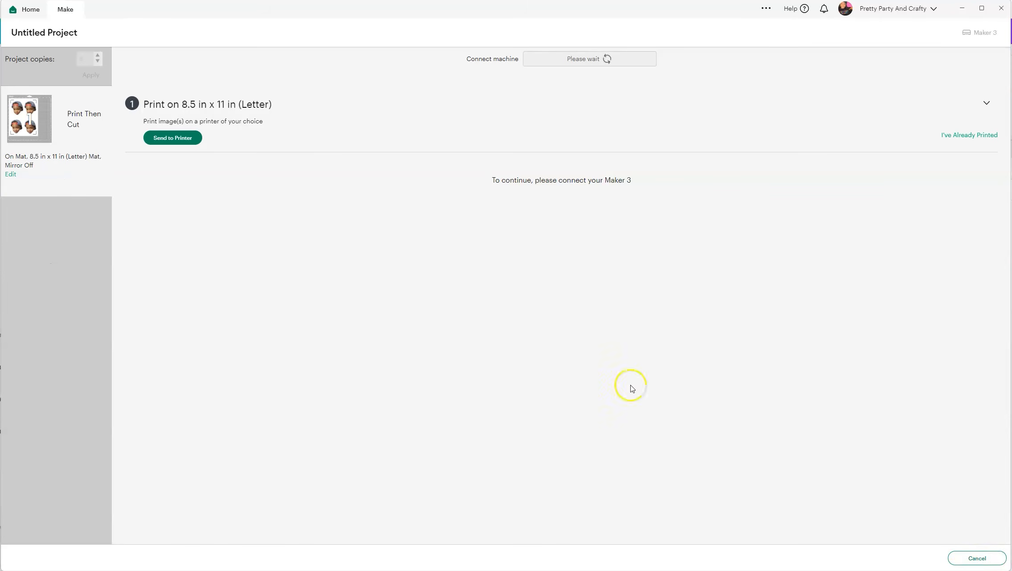
pyautogui.click(561, 63)
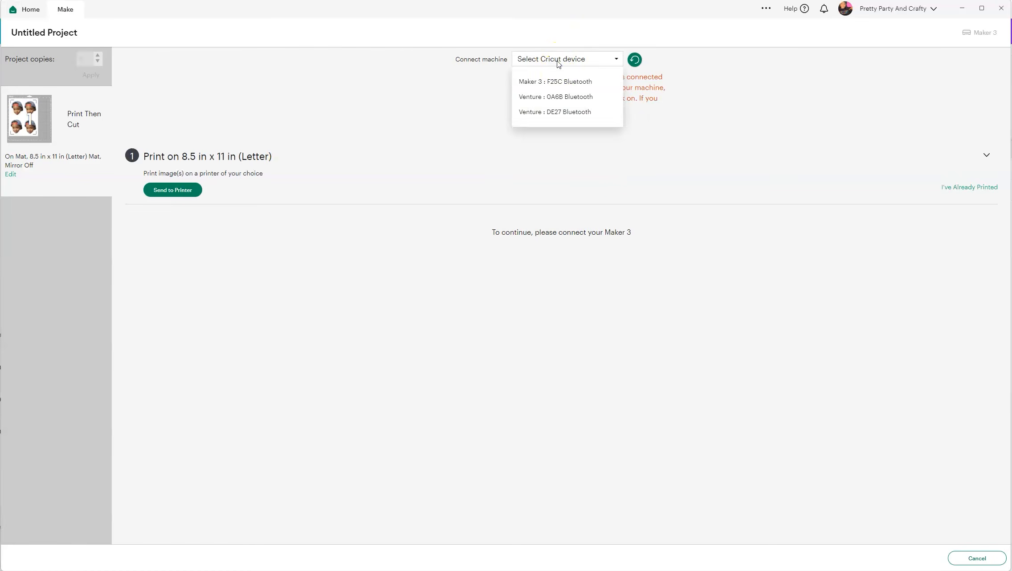
pyautogui.click(535, 83)
# Set up the print with Add Bleed off, Use System Dialog on, and ET-8500 Series(Network) as the printer.
pyautogui.click(173, 138)
pyautogui.click(642, 260)
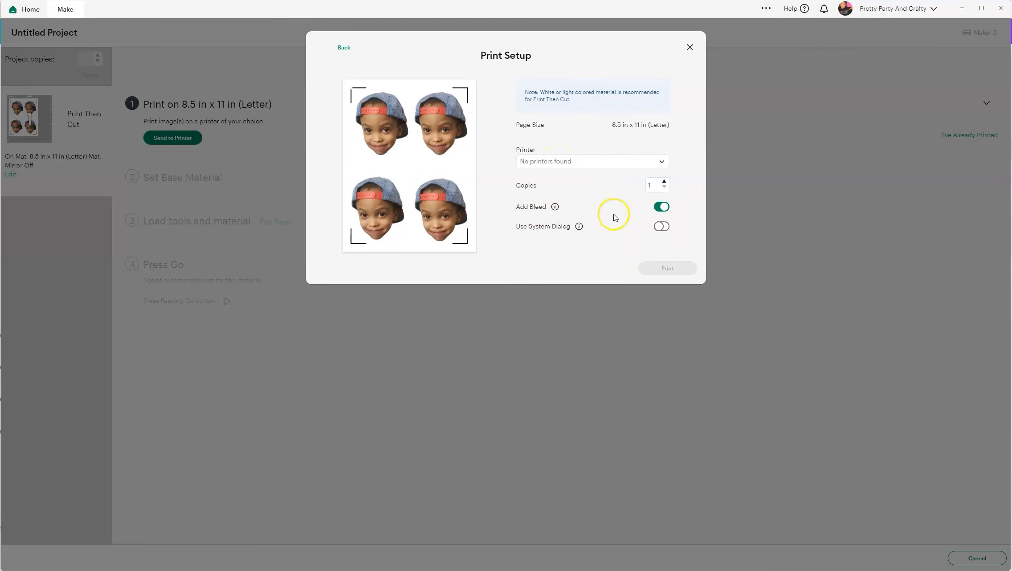
pyautogui.click(665, 213)
pyautogui.click(663, 226)
pyautogui.click(589, 163)
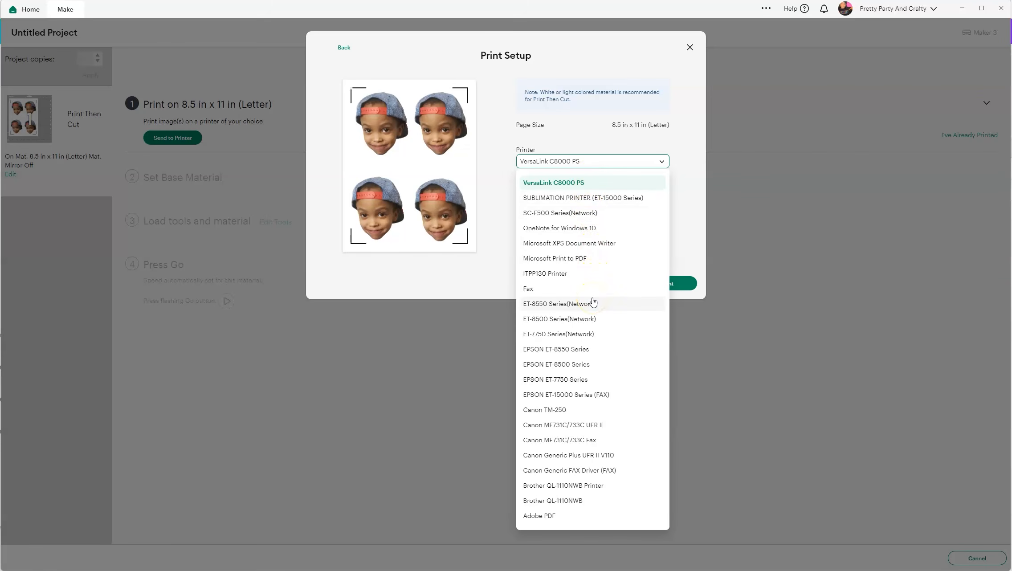
pyautogui.click(580, 319)
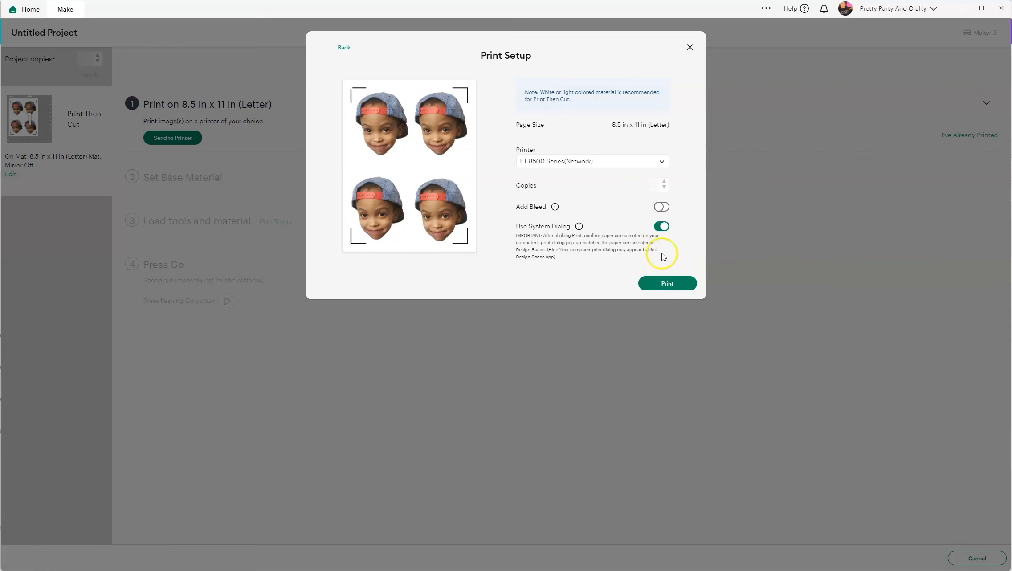
# Send the page to the system print dialog and select the ET-8500 Series(Network) printer there.
pyautogui.click(656, 285)
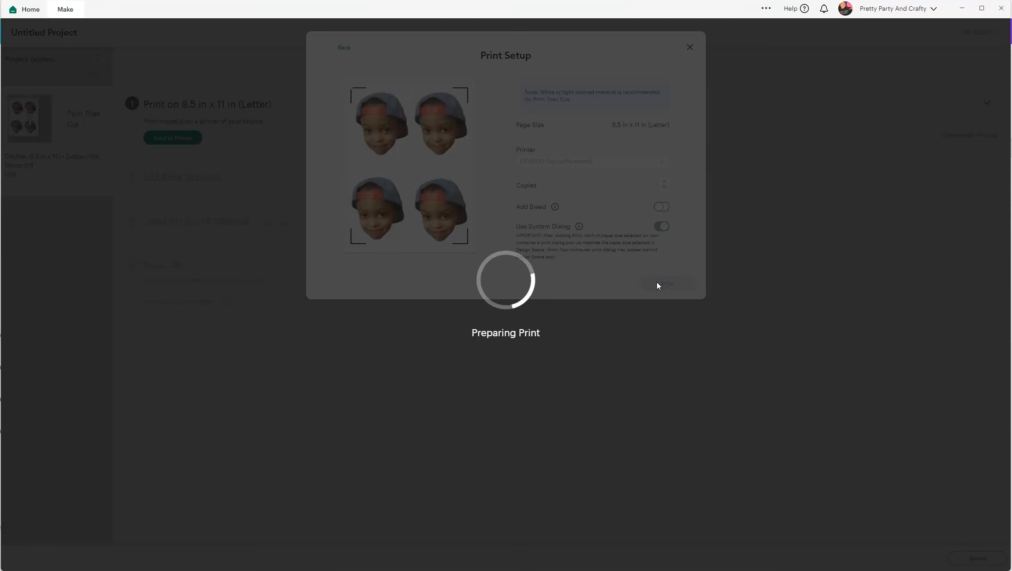
pyautogui.moveTo(184, 80); pyautogui.dragTo(109, 79)
pyautogui.click(170, 62)
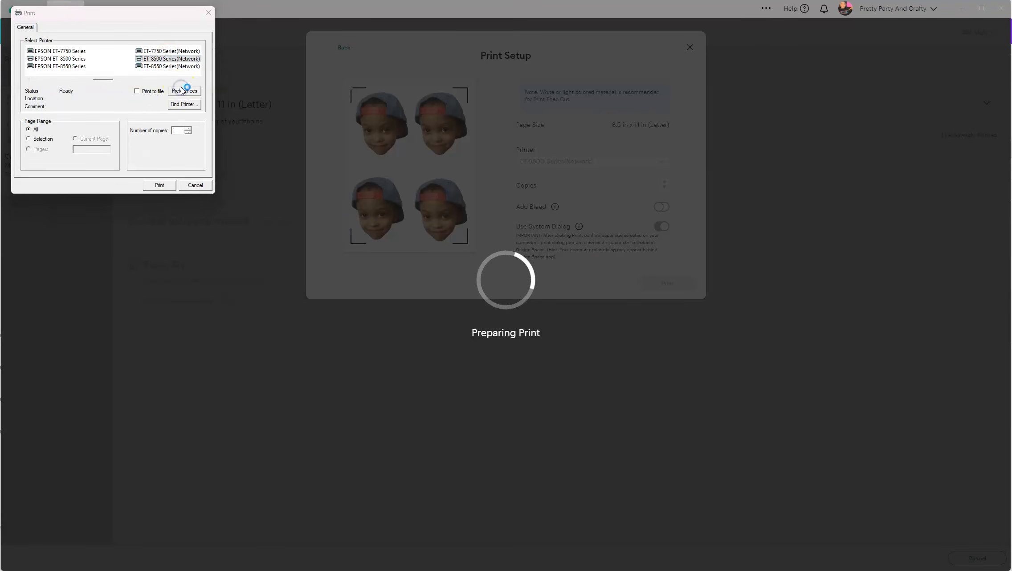
# Set the printer's paper source to Rear Paper Feeder and its paper type to Photo Paper Glossy.
pyautogui.click(185, 91)
pyautogui.click(222, 77)
pyautogui.click(193, 107)
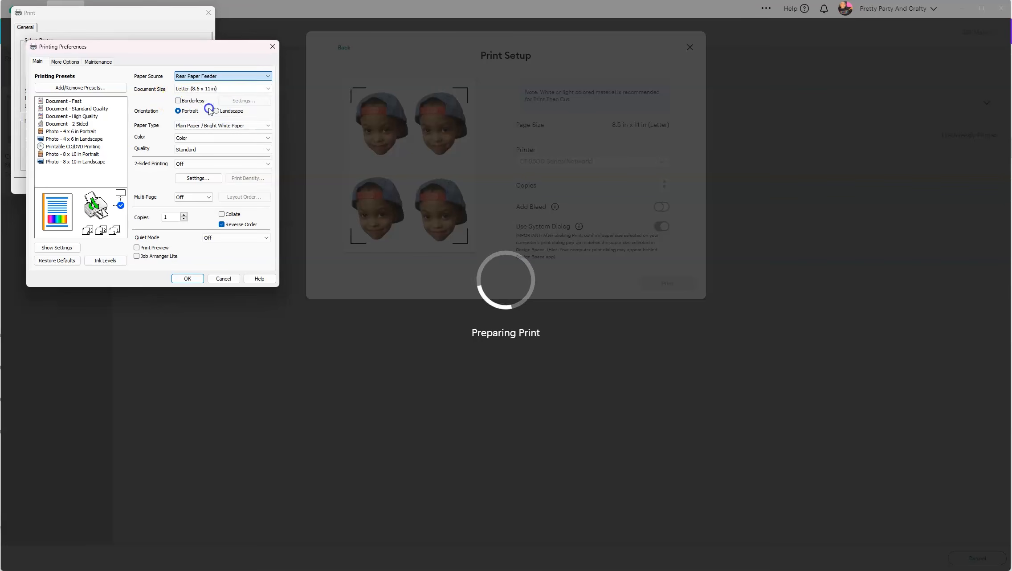
pyautogui.click(202, 127)
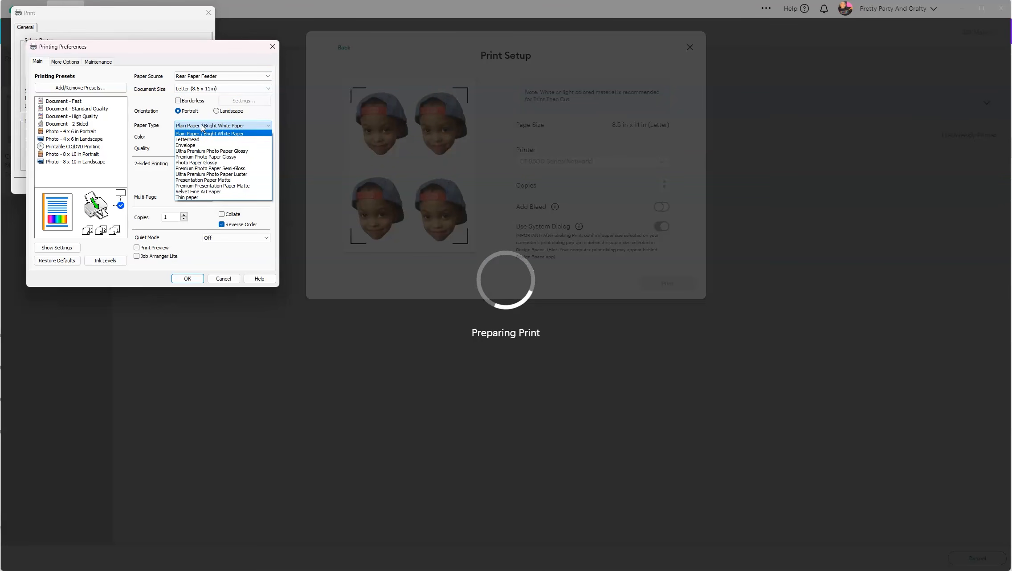
pyautogui.click(203, 162)
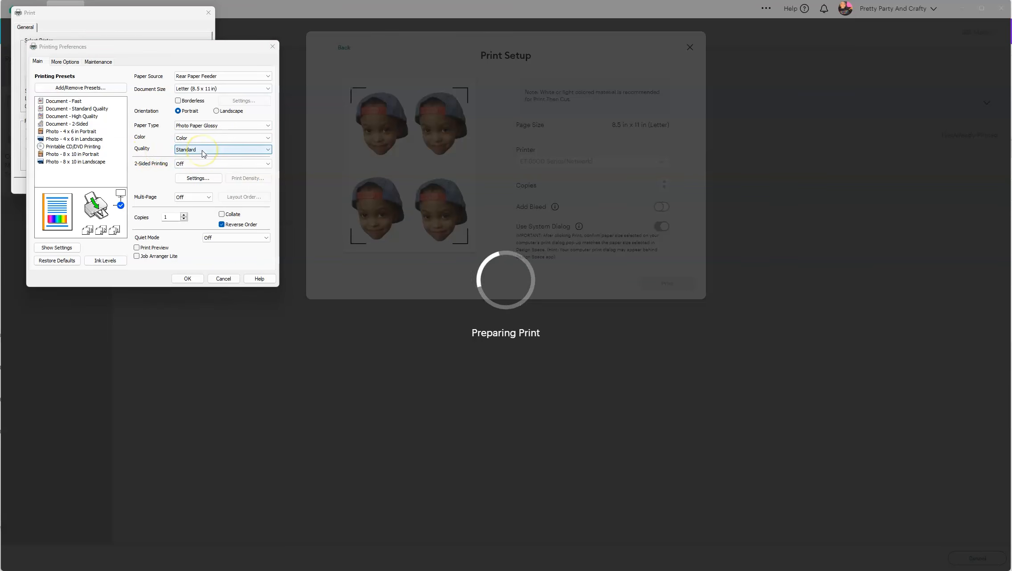
# Set the printer's color correction to Custom with the Adobe RGB color mode.
pyautogui.click(72, 62)
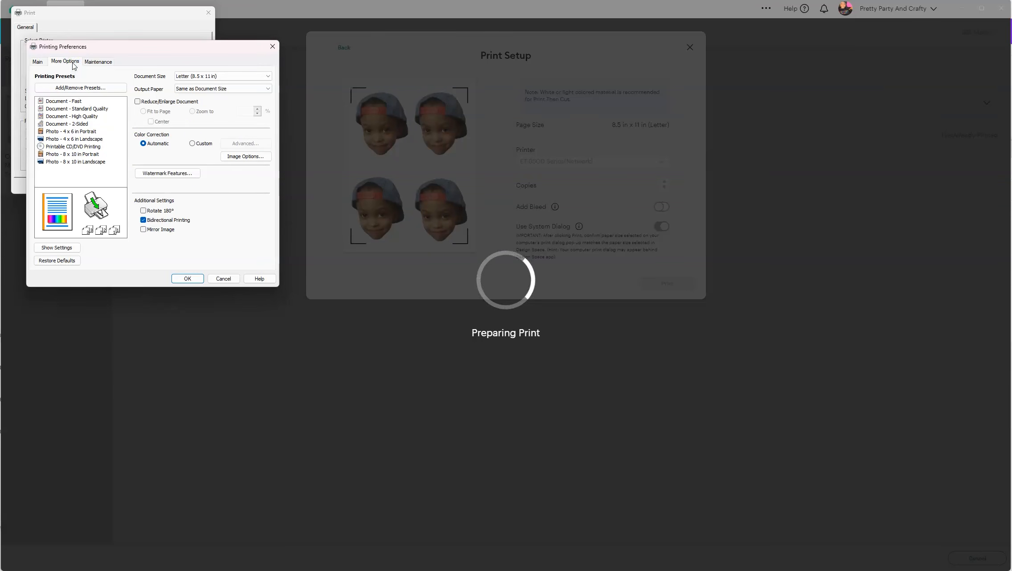
pyautogui.click(195, 145)
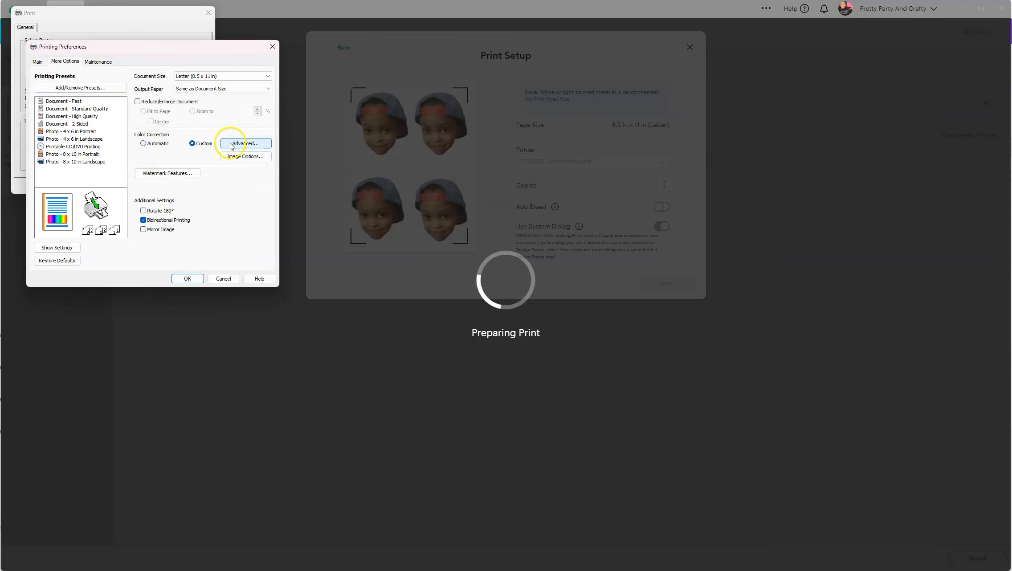
pyautogui.click(245, 143)
pyautogui.click(110, 127)
pyautogui.click(105, 139)
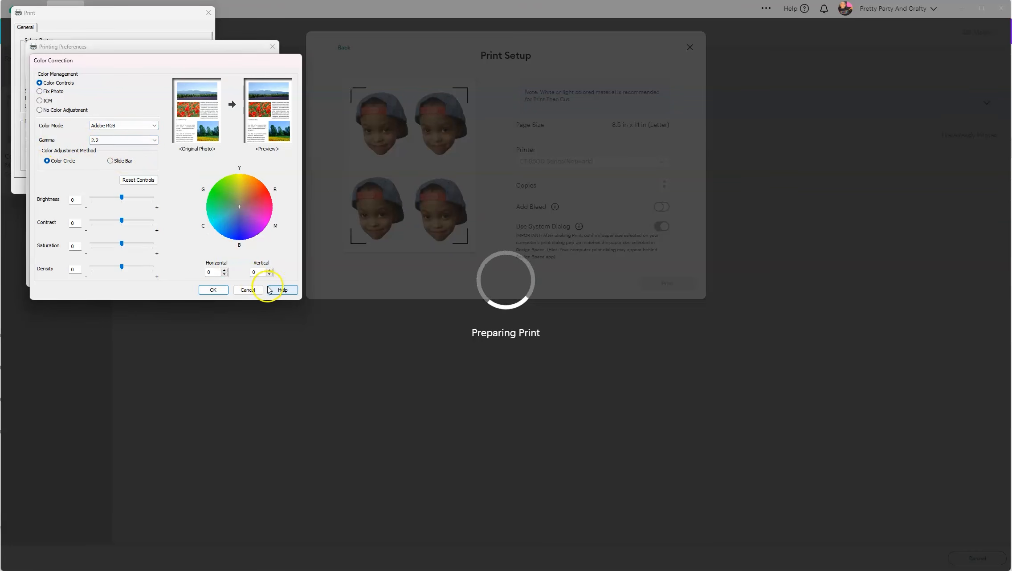
pyautogui.click(213, 289)
# Apply the printing preferences, print the sticker page, and set the base material to Printable Vinyl, Specialty.
pyautogui.click(177, 275)
pyautogui.click(152, 189)
pyautogui.click(669, 268)
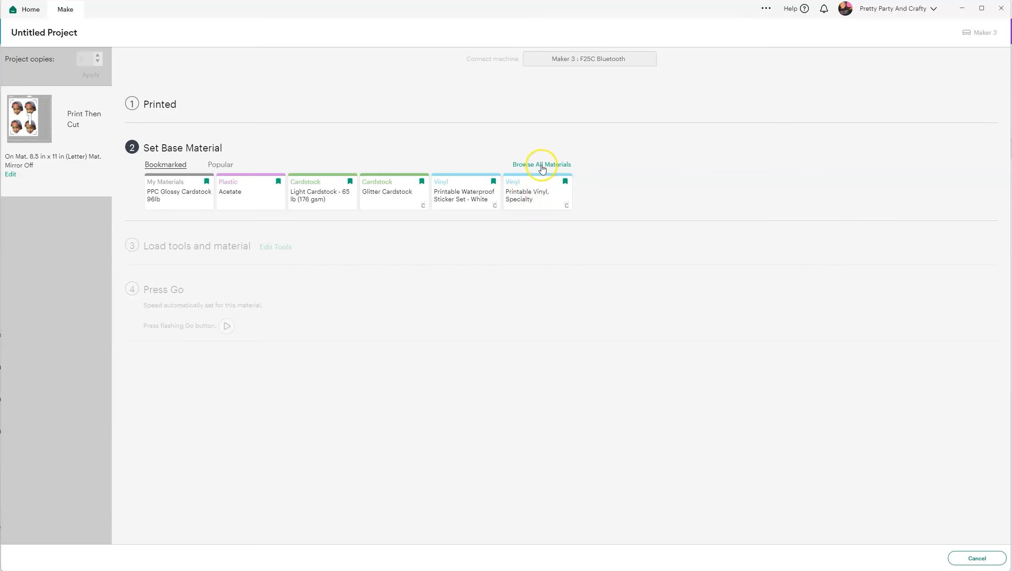
pyautogui.click(544, 192)
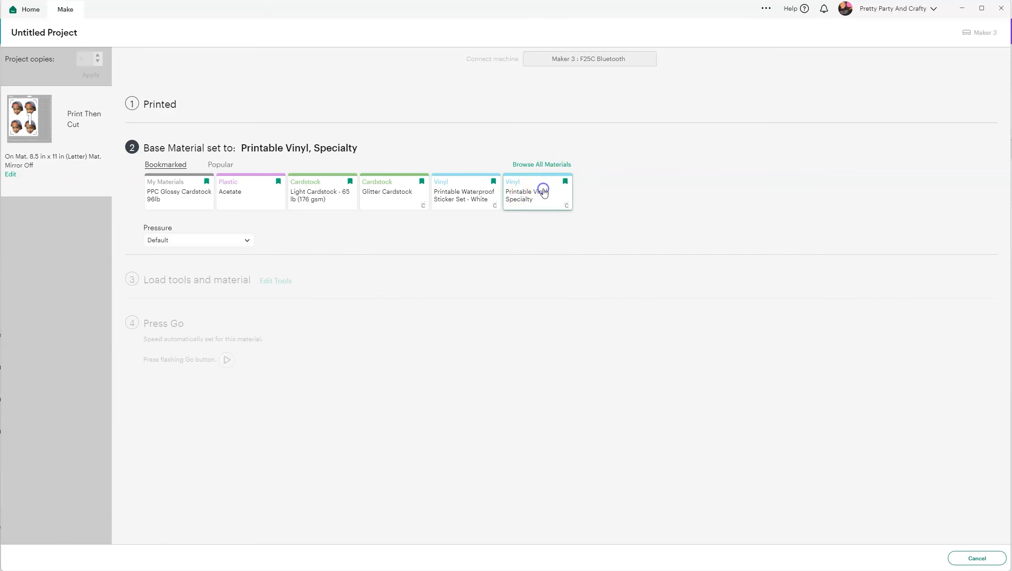